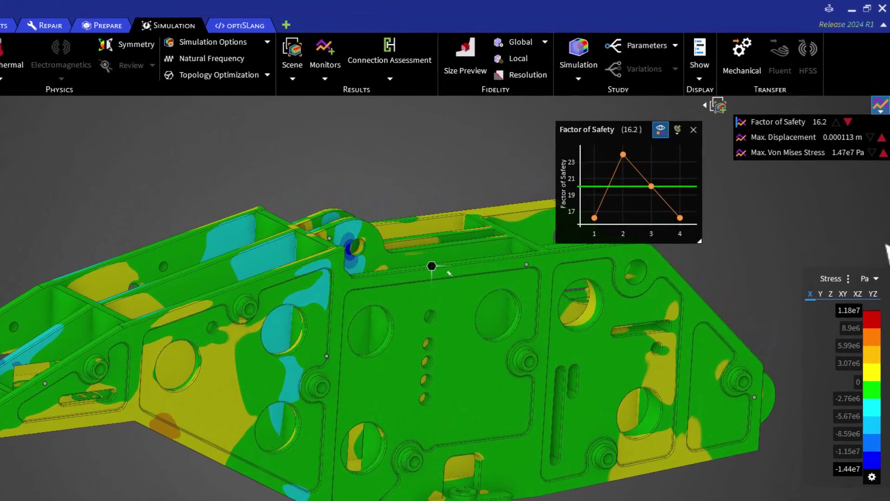
Show the Von Mises Stress result on the model and set its legend units to MPa
click(848, 279)
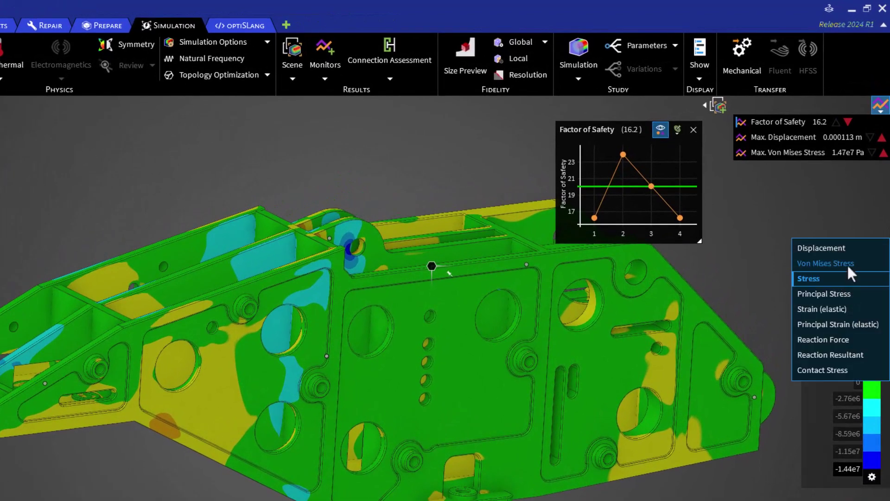
click(870, 281)
click(873, 279)
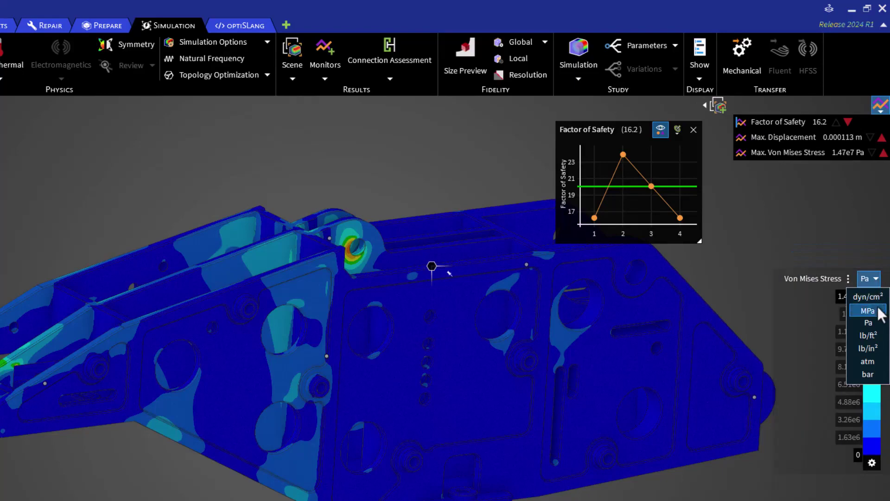
click(874, 310)
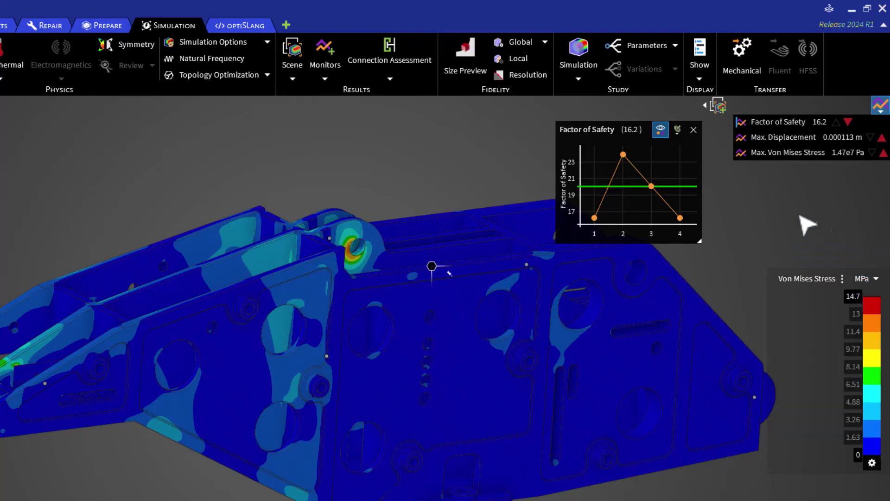
Replace the Factor of Safety chart with the Max. Von Mises Stress chart and clear all previous runs
click(693, 130)
click(763, 157)
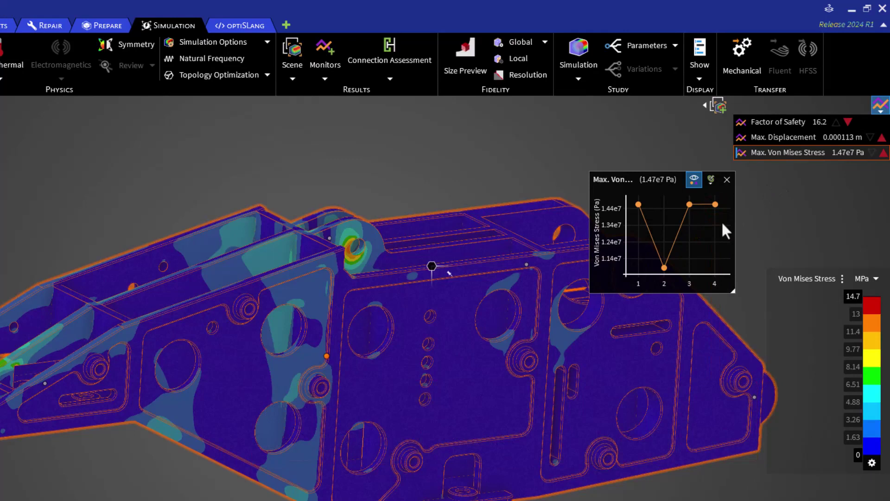
right_click(722, 222)
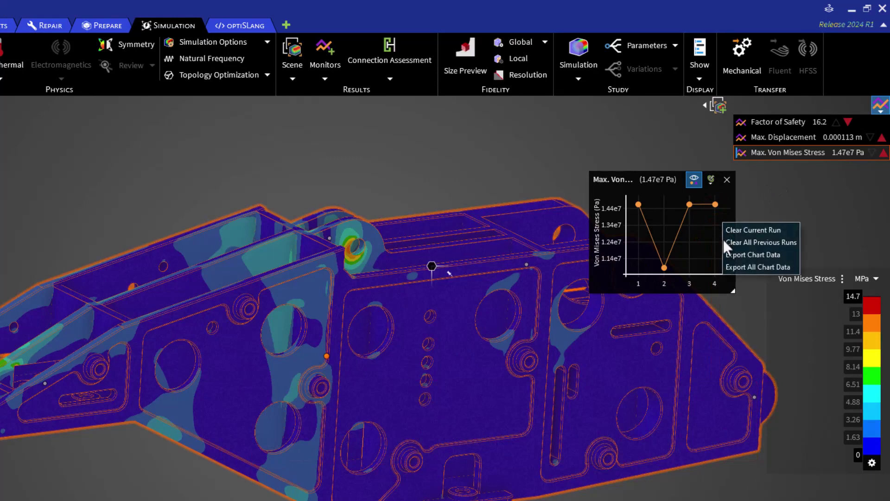
click(727, 243)
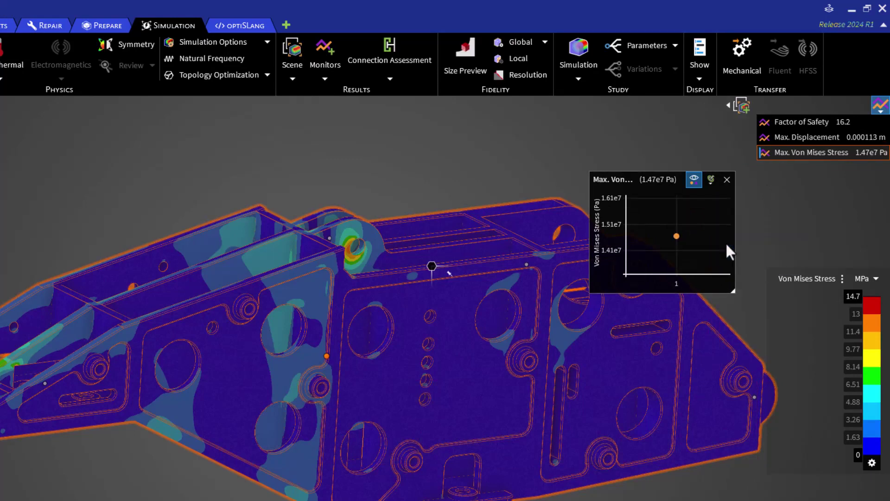
Delete the saved scenes Scene 13 and Scene 3
click(729, 105)
right_click(711, 124)
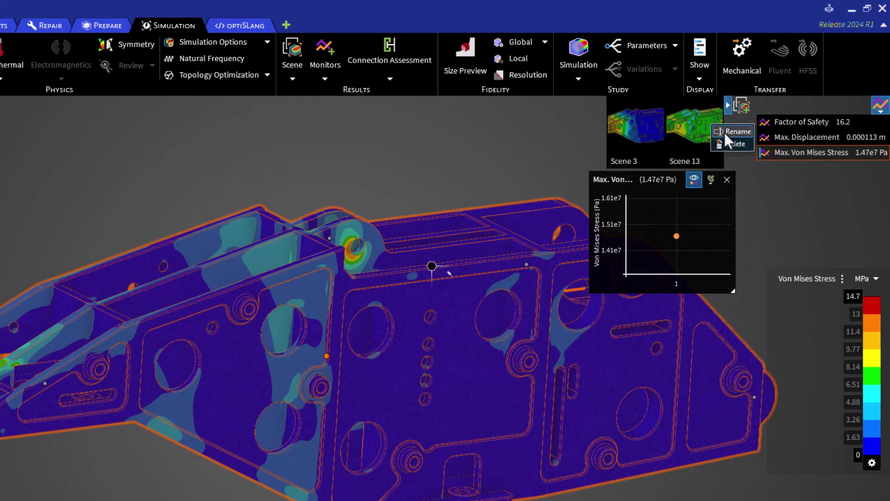
click(726, 144)
right_click(698, 122)
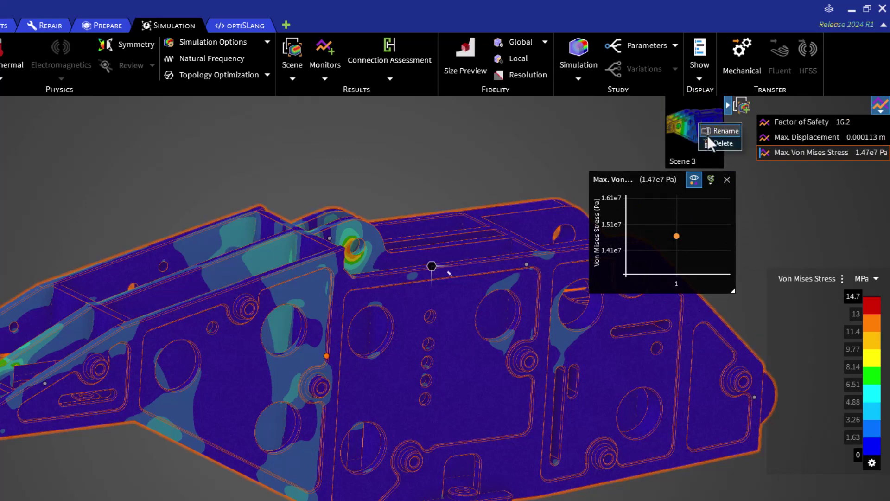
click(714, 143)
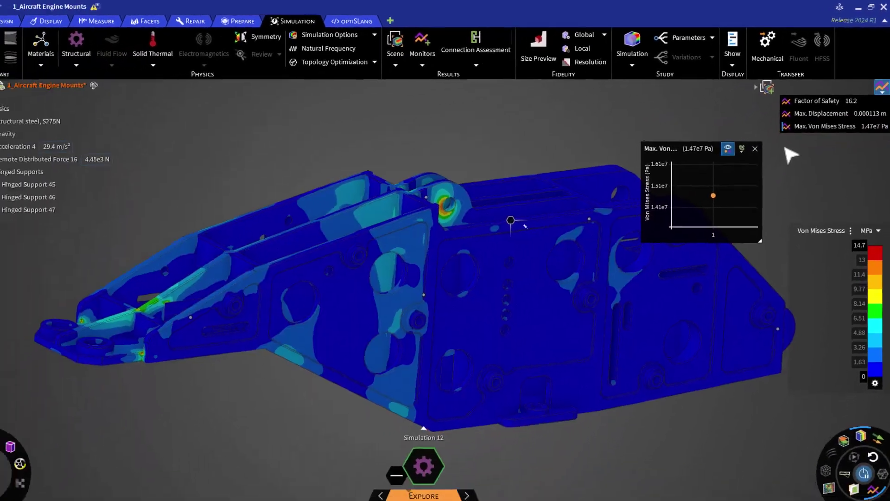
Save the current view of the whole engine mount as a scene named "Starting Point"
scroll(785, 148, down, 6)
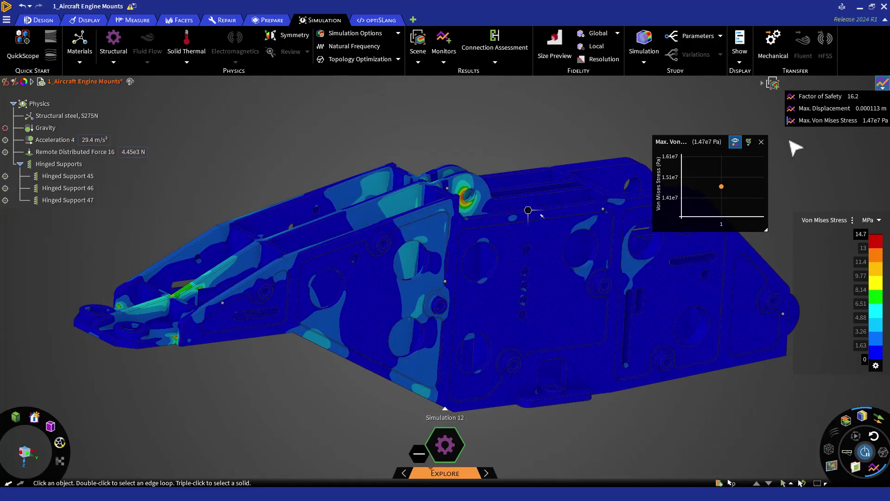
click(773, 86)
double_click(741, 132)
key(Caps_Lock)
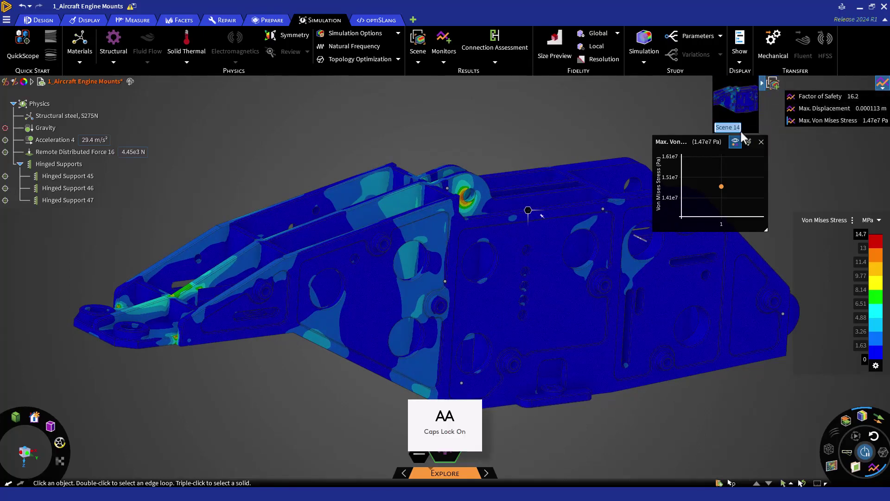
text(Starting Point)
key(Return)
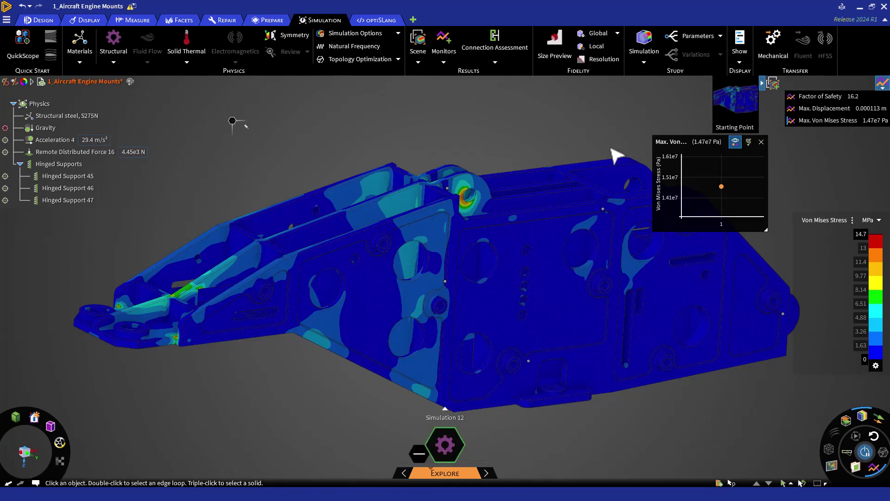
Create a maximum Von Mises Stress monitor on the two narrow fillet faces on either side of the central lugs
scroll(440, 193, up, 10)
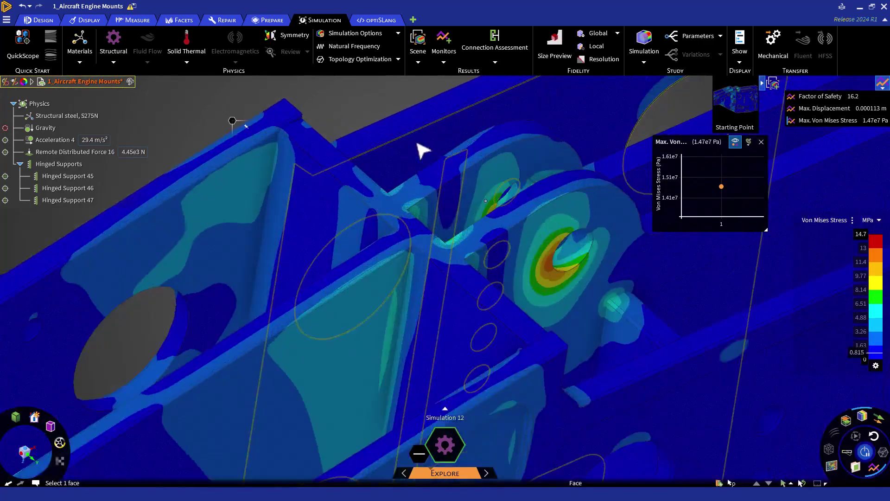
mouse_move(422, 149)
middle_down()
mouse_move(433, 171)
mouse_move(478, 200)
mouse_move(441, 196)
mouse_move(400, 141)
middle_up()
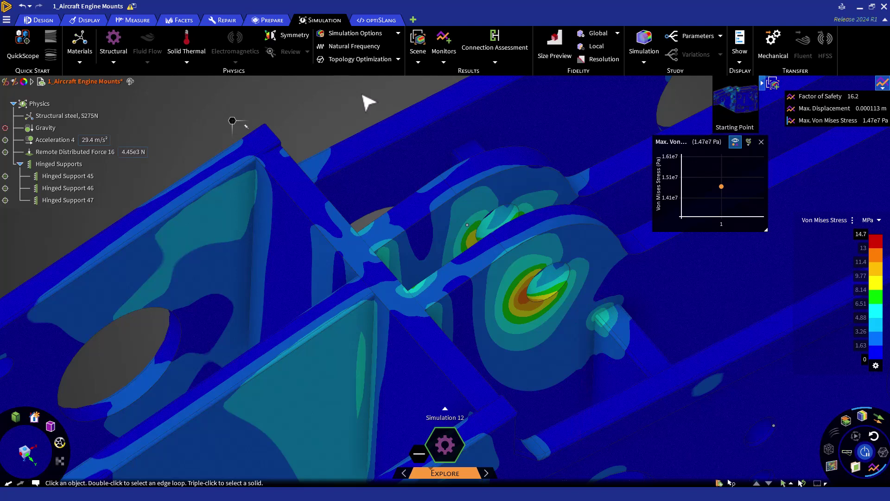
click(444, 44)
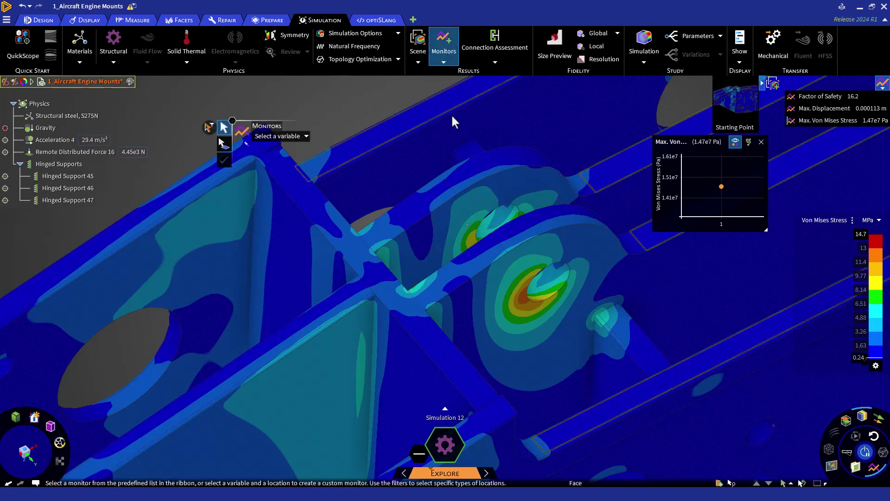
click(463, 163)
ctrl+click(605, 327)
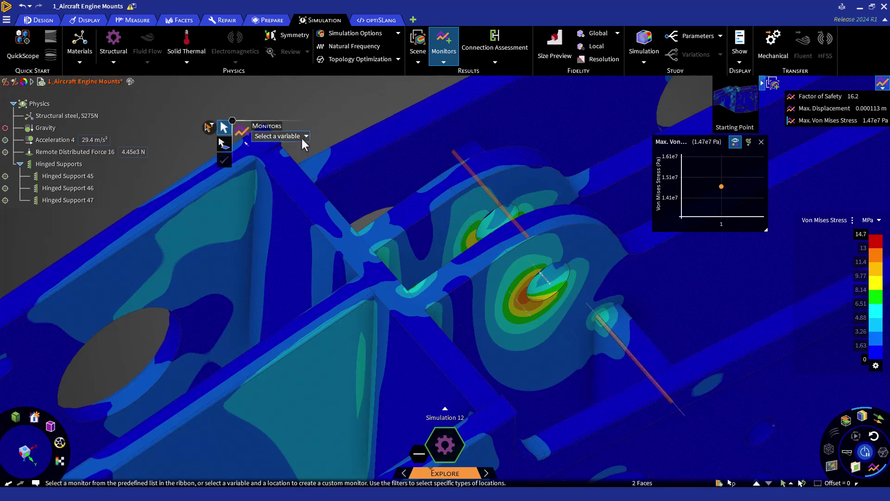
click(301, 136)
click(297, 158)
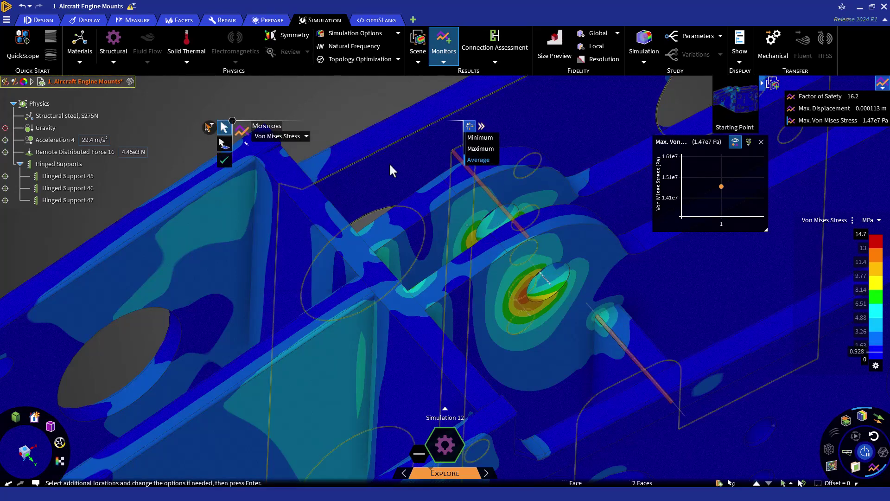
click(481, 148)
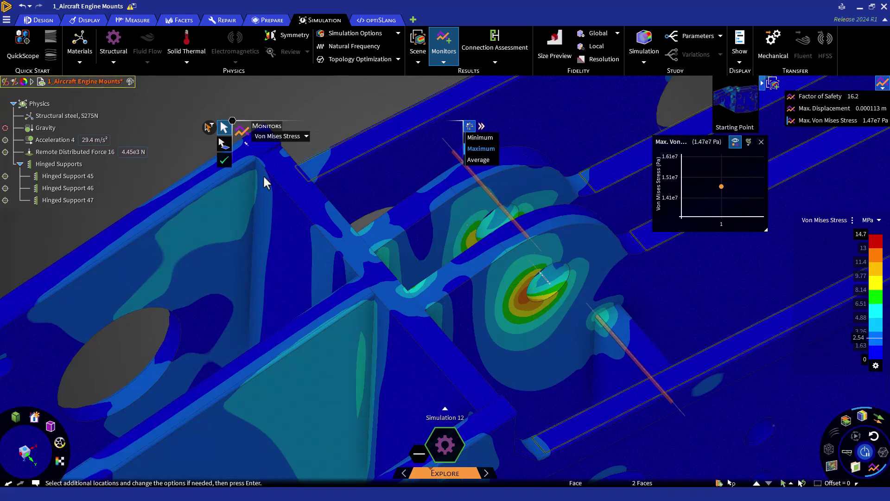
click(224, 161)
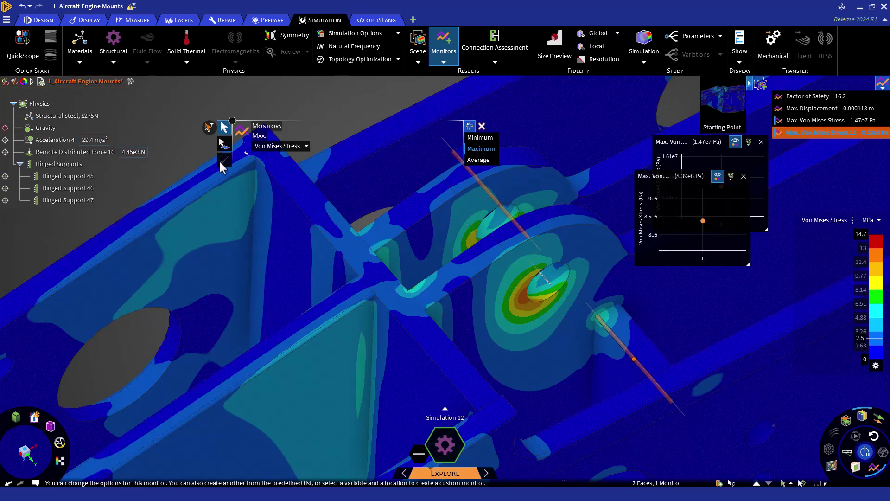
Rename the new fillet monitor "Local Stress" and place its chart beside the Max. Von Mises Stress chart
right_click(809, 133)
click(833, 179)
key(Caps_Lock)
text(Loc)
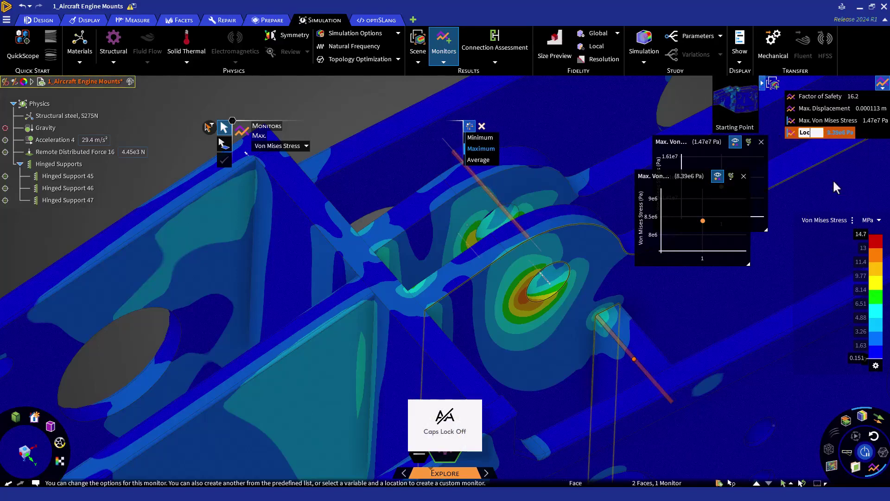
text(al Stress)
key(Return)
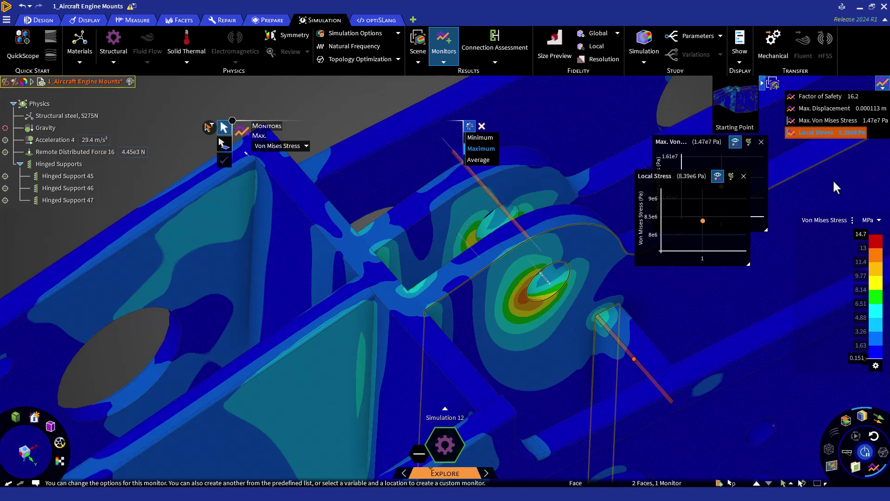
drag(655, 178, 540, 140)
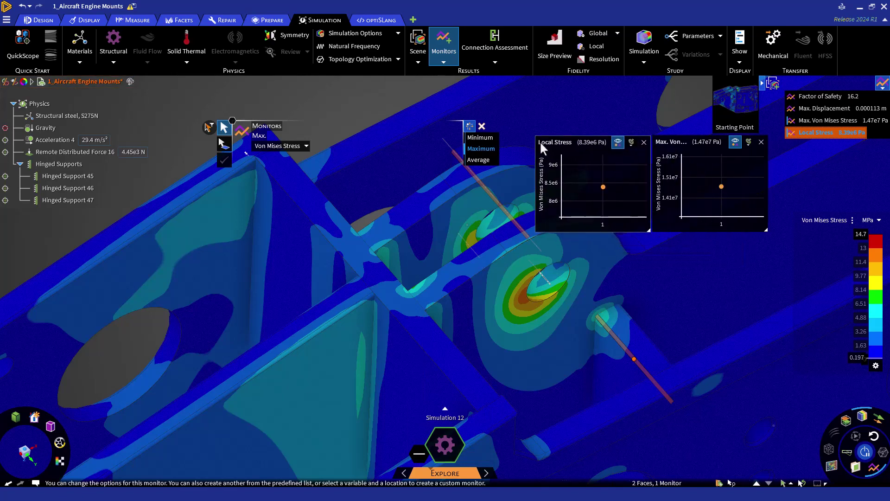
key(Escape)
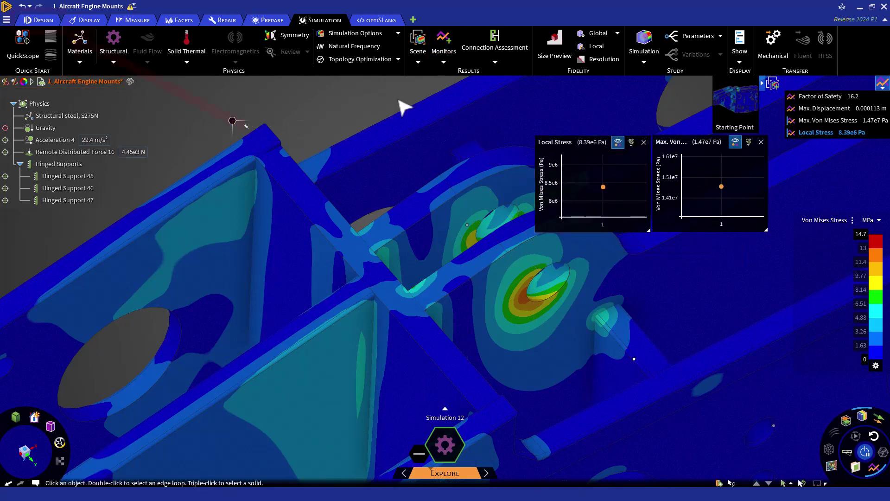
Use Pull to set the radius of the two fillets beside the central lugs to 6 mm
click(54, 21)
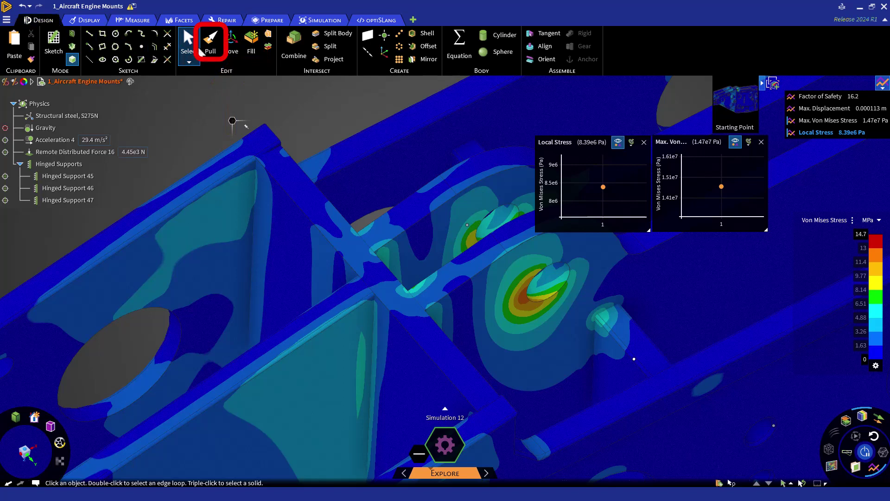
click(210, 51)
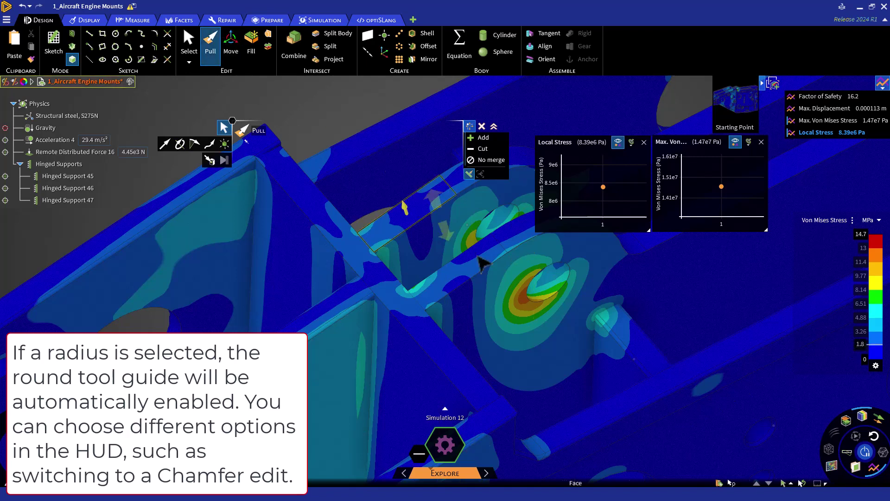
click(549, 279)
middle_drag(532, 294, 545, 304)
click(423, 171)
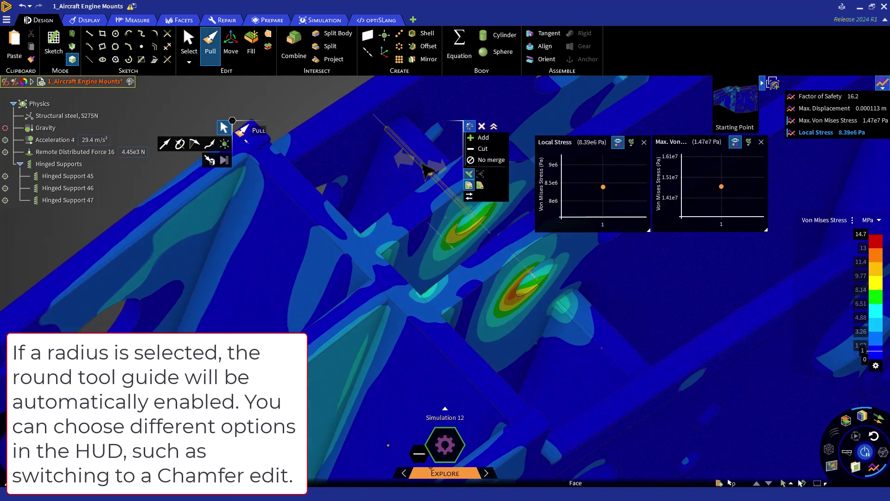
click(422, 170)
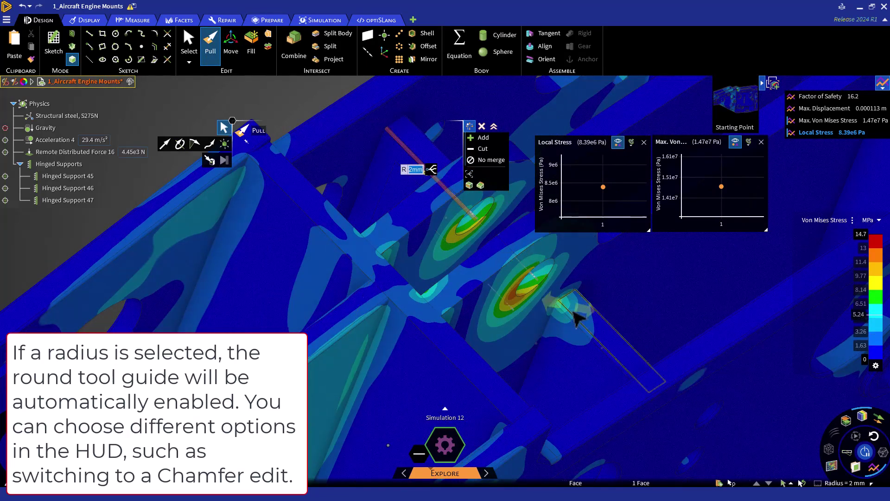
click(581, 328)
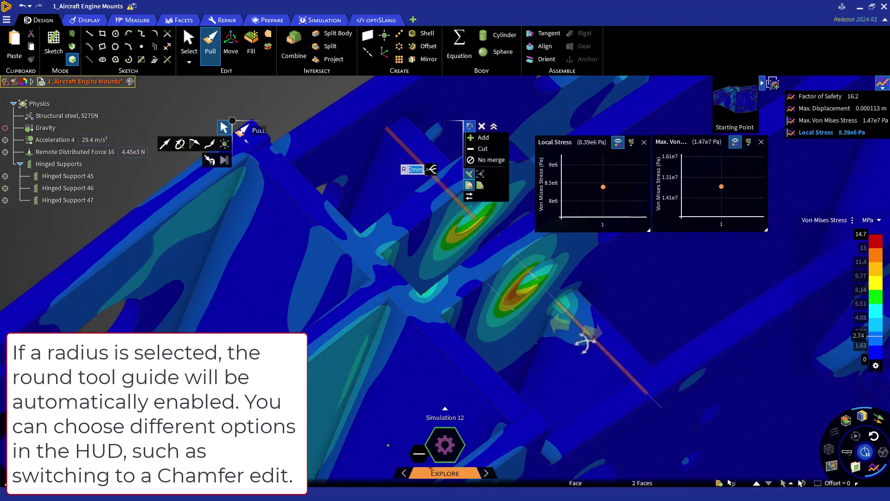
middle_drag(583, 341, 560, 353)
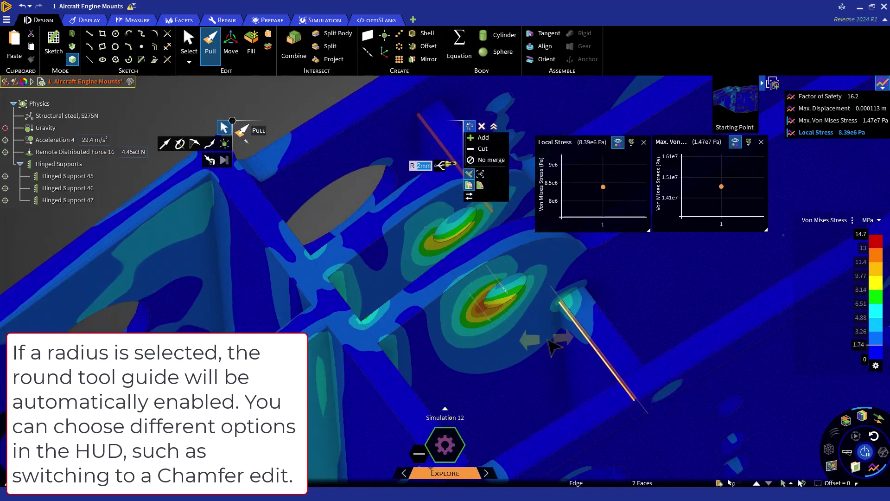
text(6)
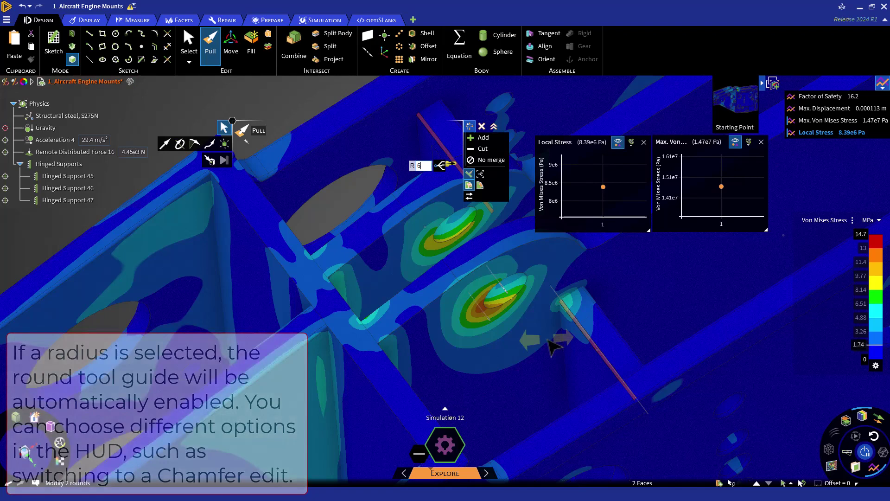
key(Return)
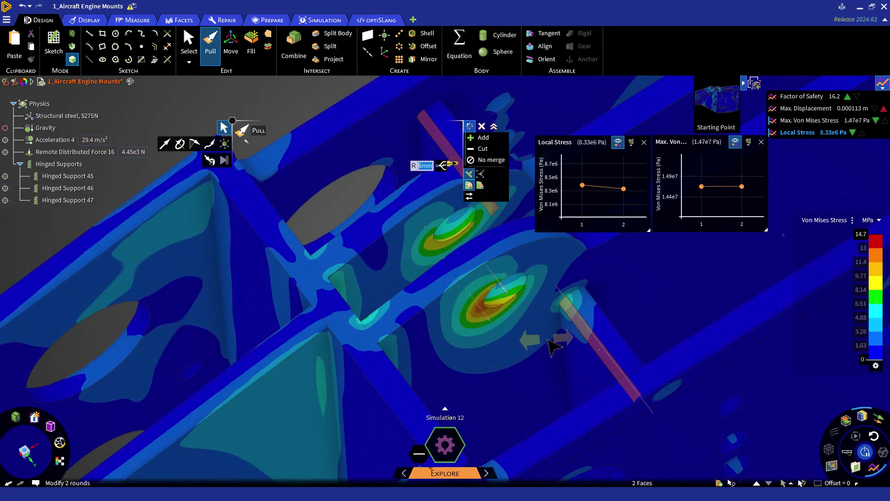
key(Escape)
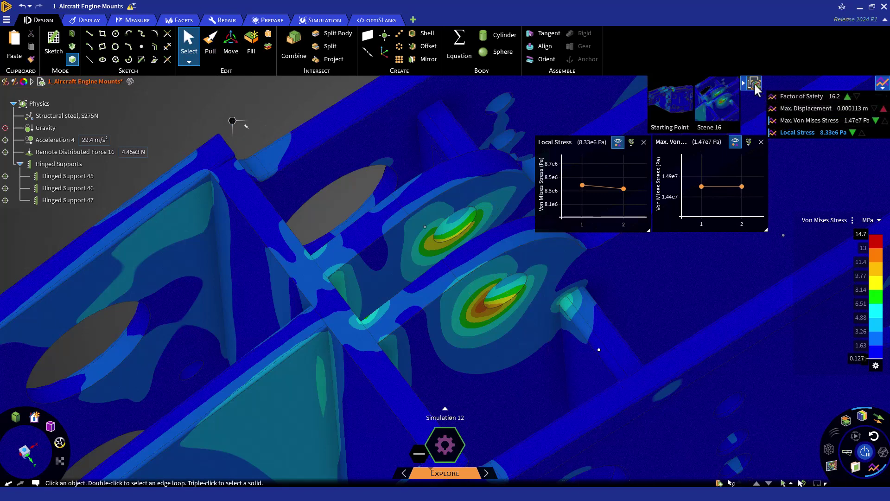
Name the newly saved scene "Stress - Radius Change" and return the model to the home view
click(724, 129)
click(729, 137)
text(Stres)
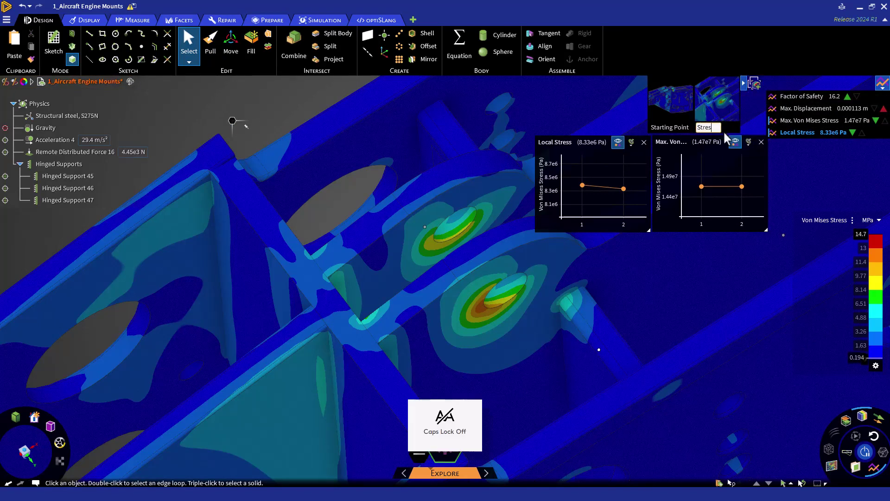
text(s - Radius Change)
key(Return)
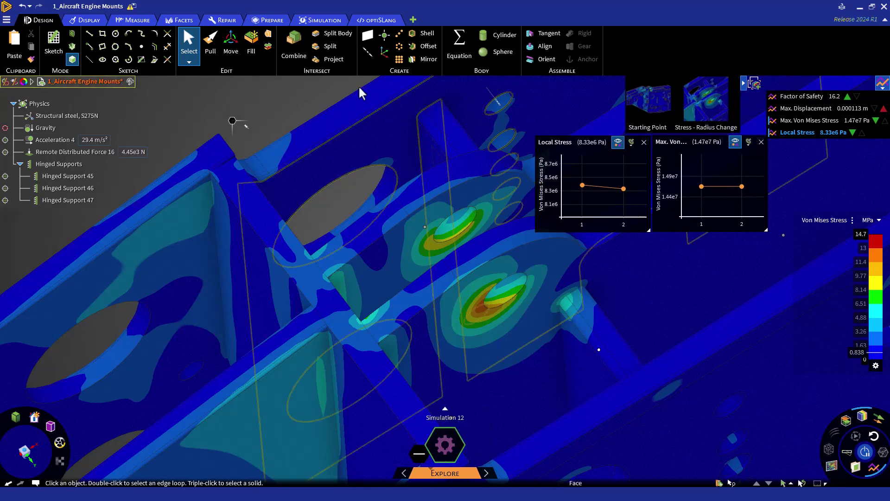
key(h)
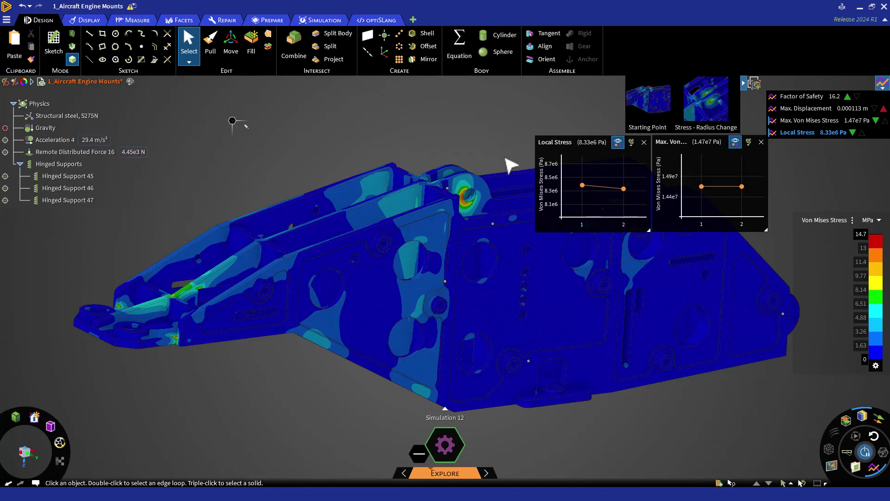
Move the holes and rounded top faces of both central lugs together by -10 mm along the mount's length
scroll(506, 166, up, 4)
scroll(453, 320, up, 5)
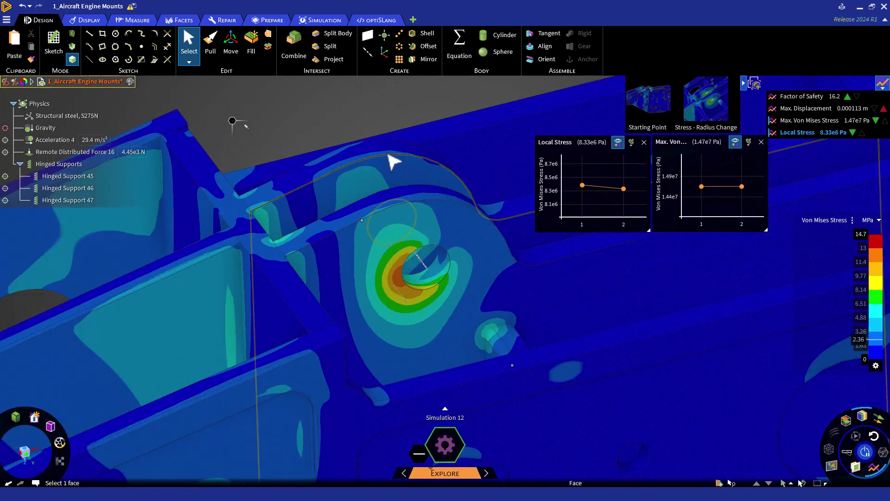
click(407, 190)
ctrl+click(408, 199)
ctrl+click(447, 260)
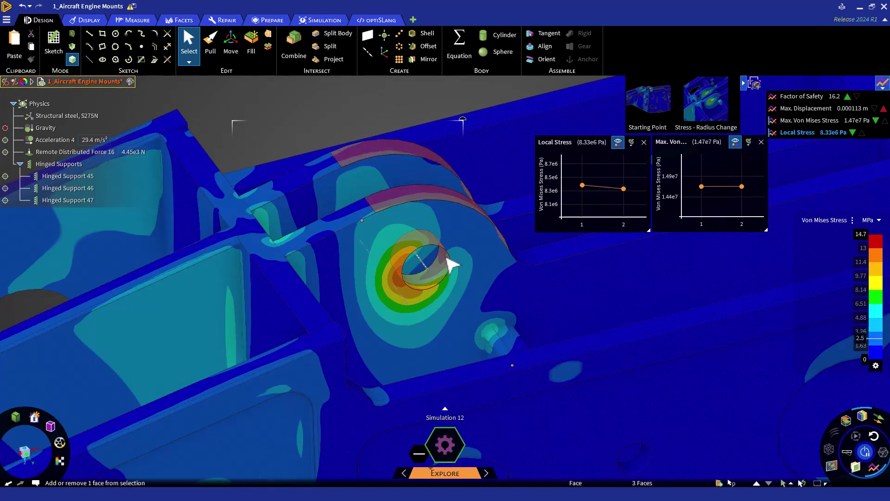
ctrl+click(521, 258)
ctrl+click(495, 216)
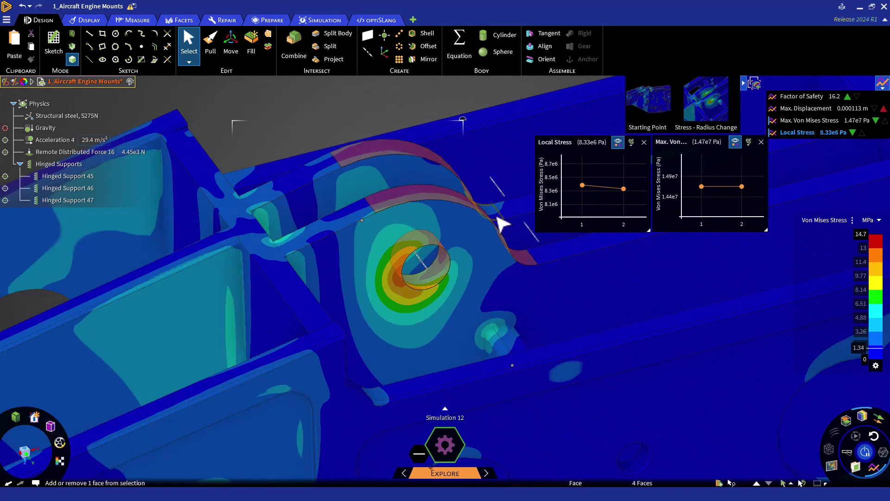
middle_drag(369, 186, 361, 216)
ctrl+click(393, 202)
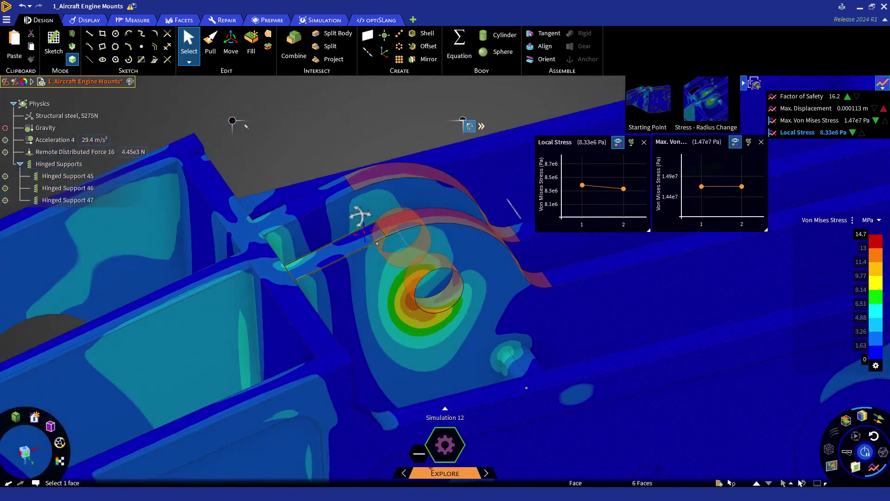
click(234, 48)
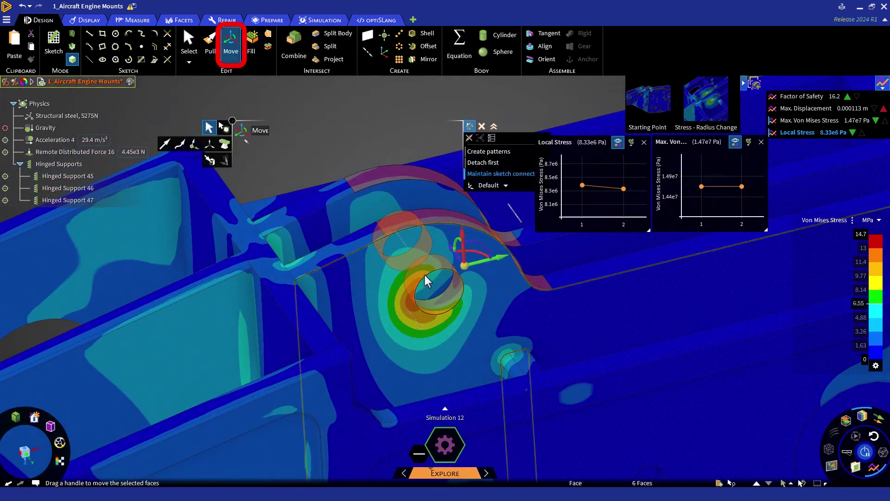
click(500, 263)
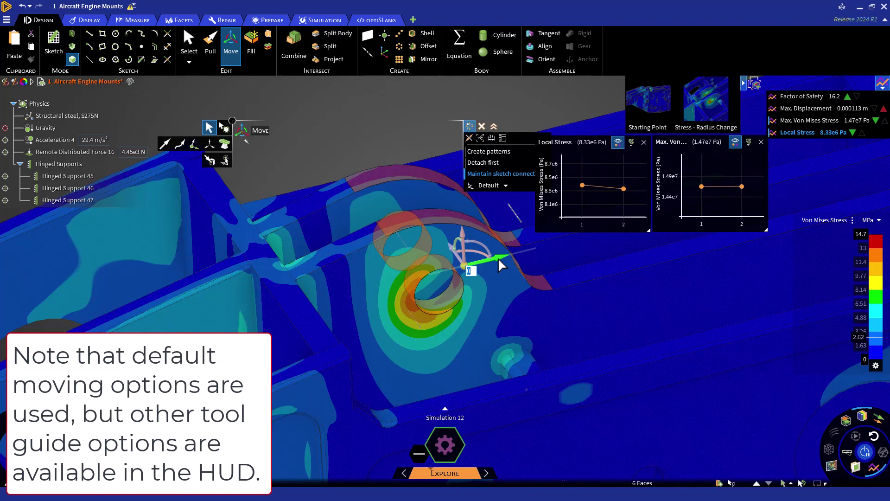
text(-10)
key(Return)
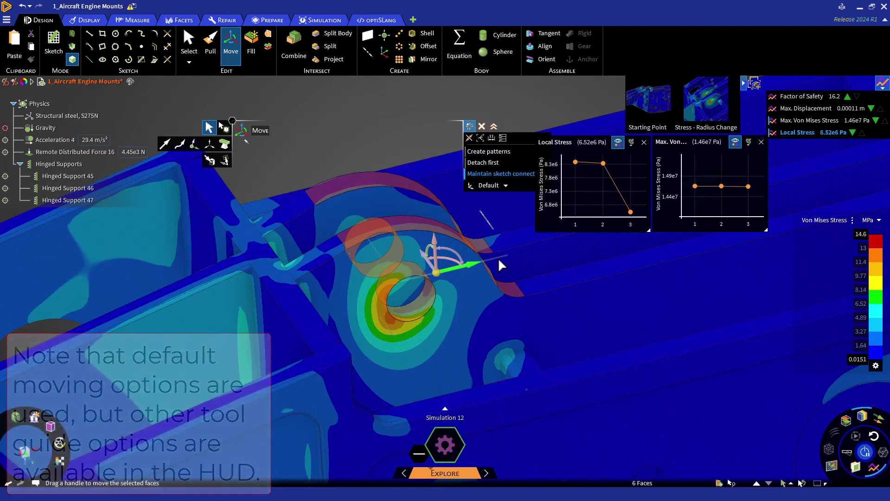
key(Escape)
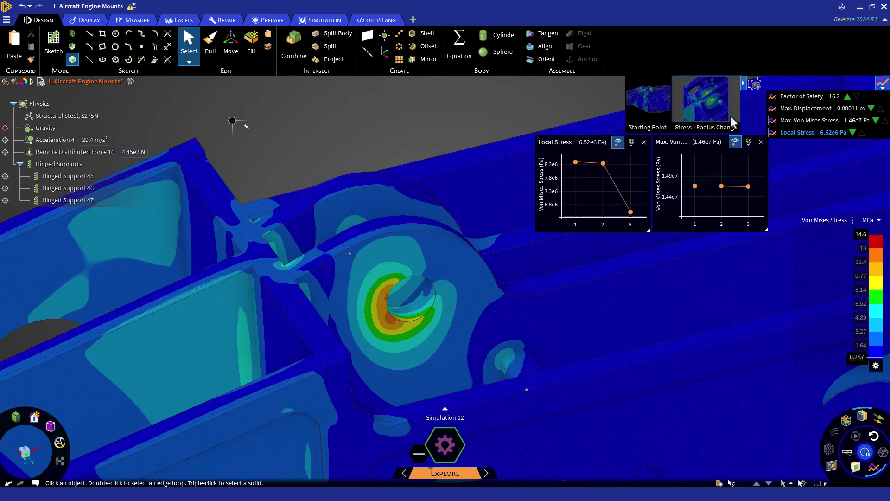
Save a new scene named "Stress - Support Shift" and return the model to the home view
click(754, 83)
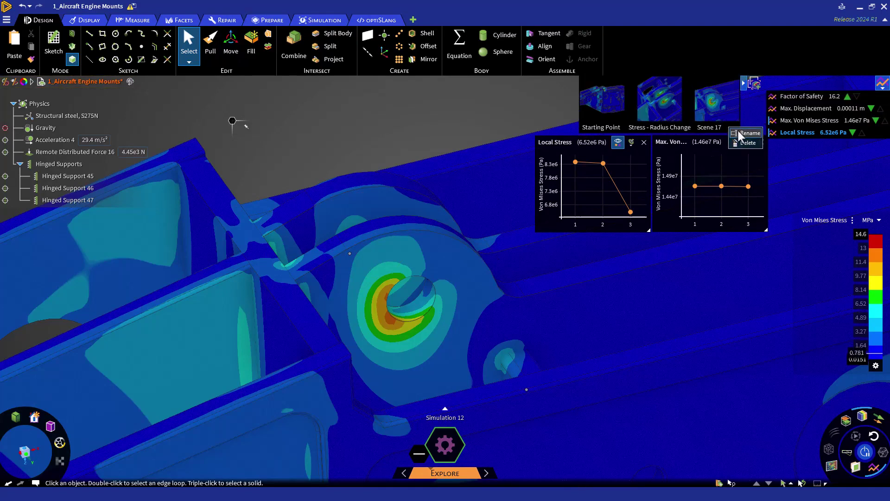
key(Caps_Lock)
text(S)
key(Caps_Lock)
text(tress -)
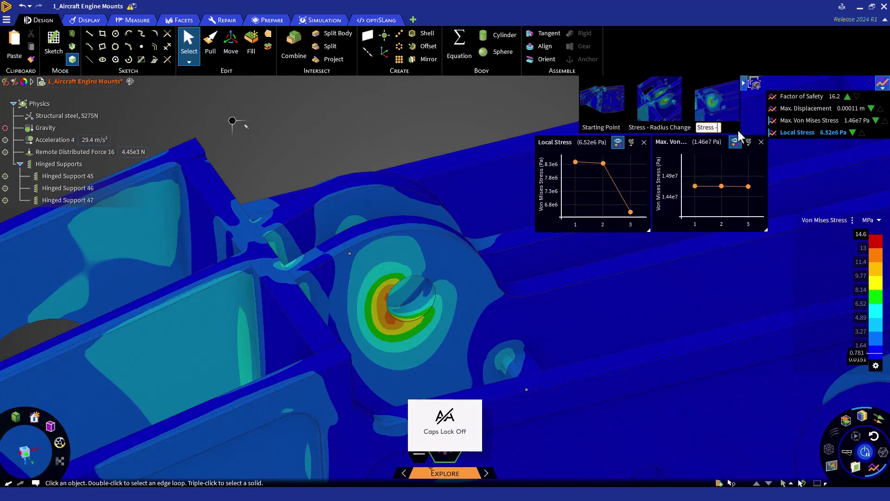
text( Support Shi)
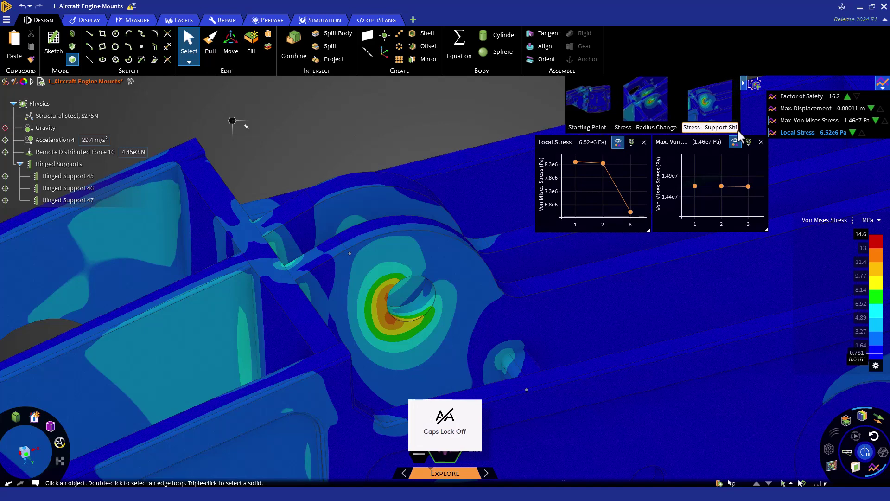
text(ft)
key(Return)
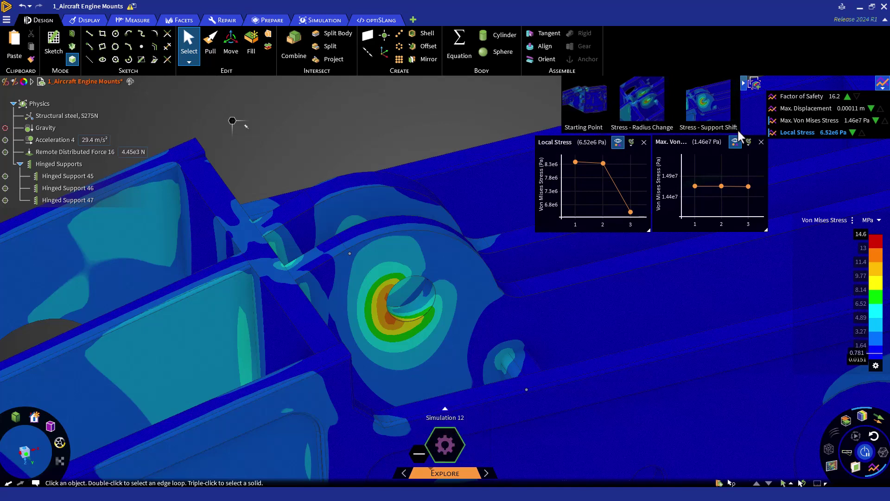
key(h)
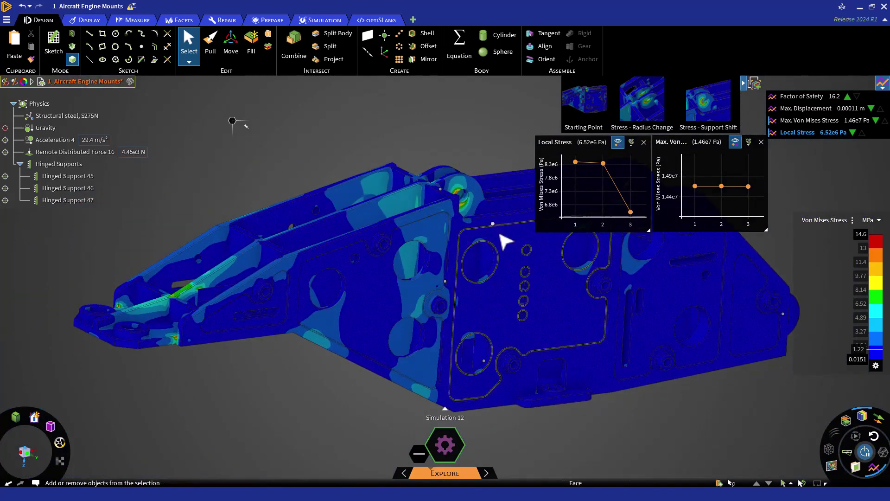
Thicken both central lug walls by pulling their facing inner faces 6 mm toward each other
middle_drag(507, 239, 373, 308)
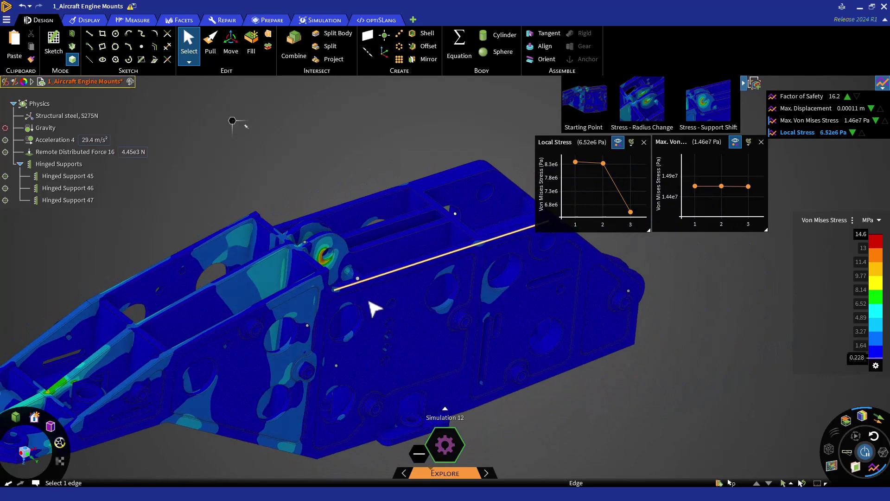
scroll(373, 274, up, 3)
scroll(368, 268, up, 1)
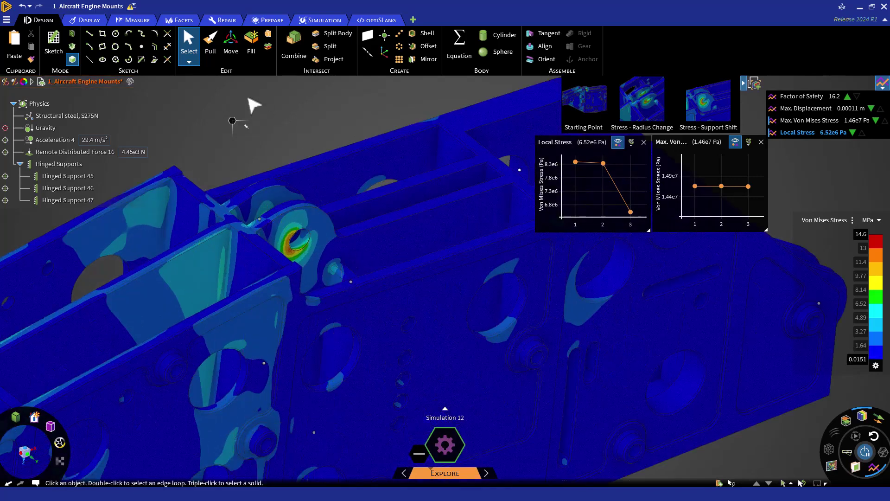
click(211, 46)
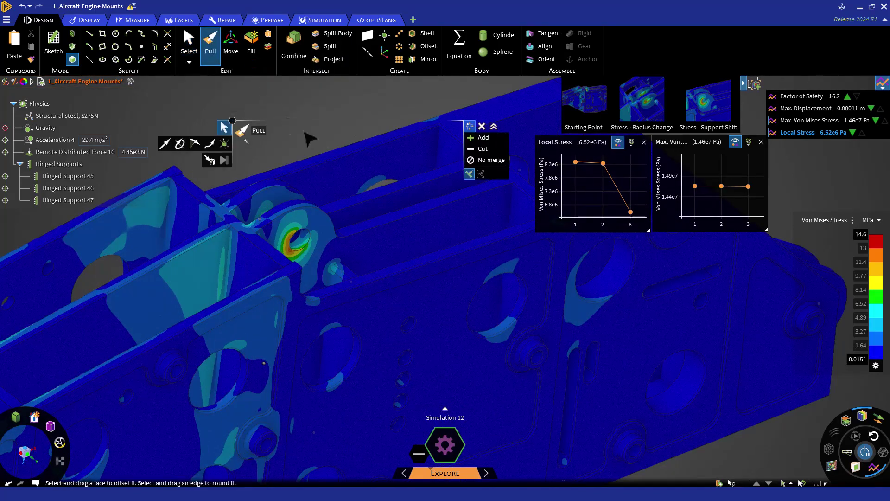
click(380, 214)
click(380, 213)
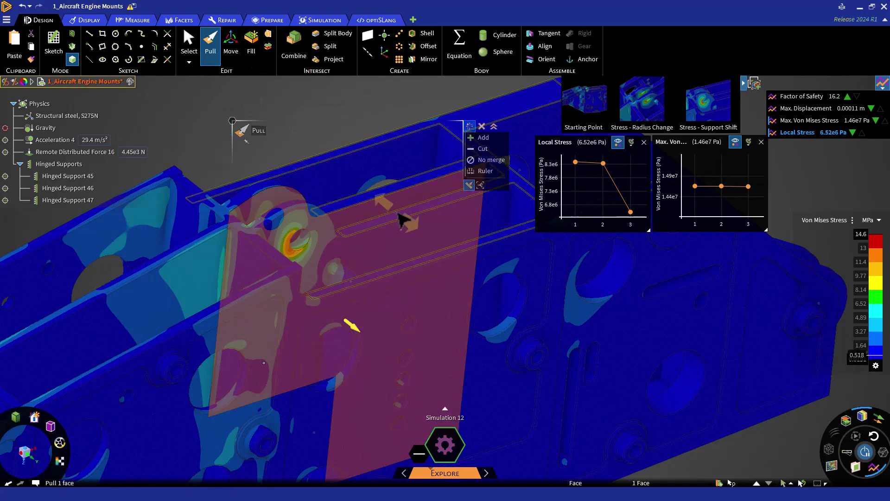
key(ctrl+c)
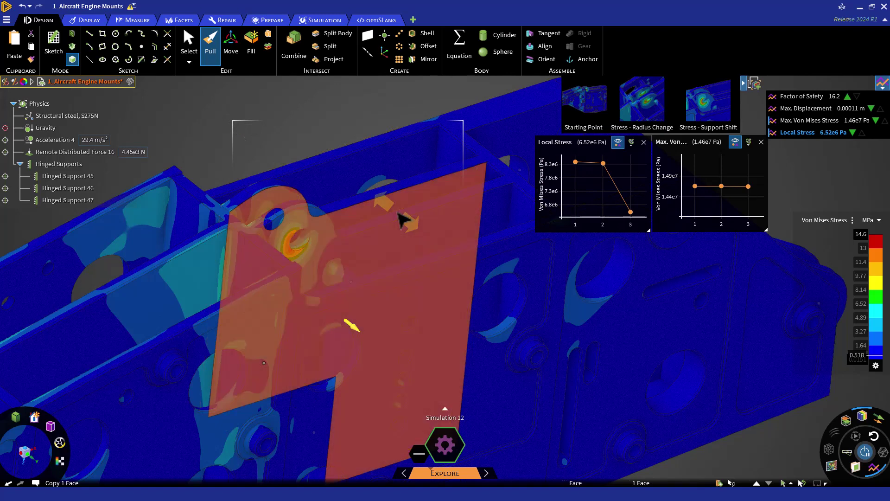
key(ctrl+v)
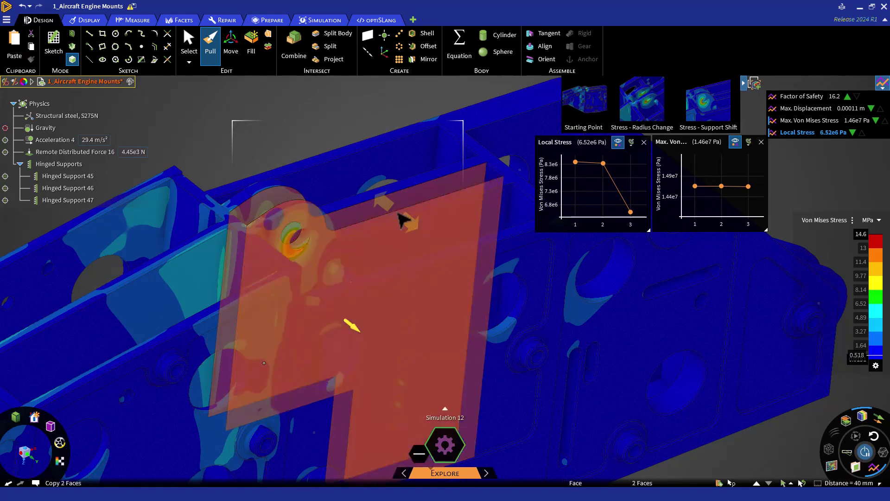
key(space)
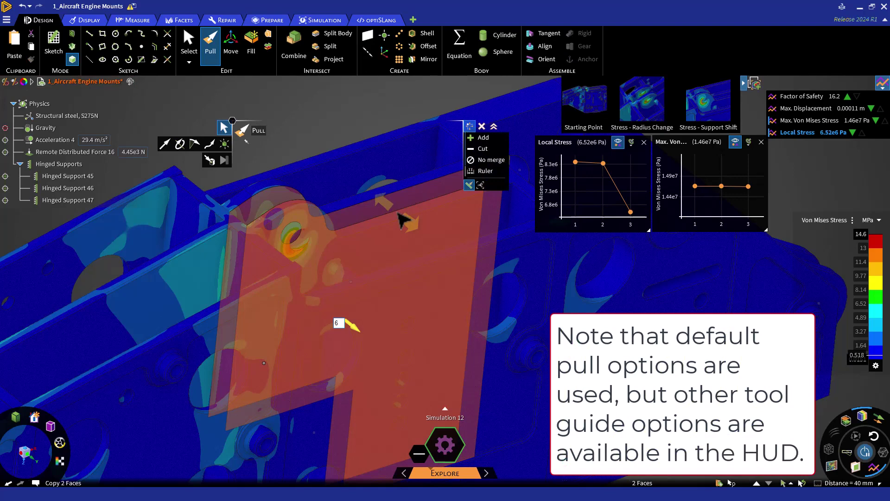
text(6)
key(Return)
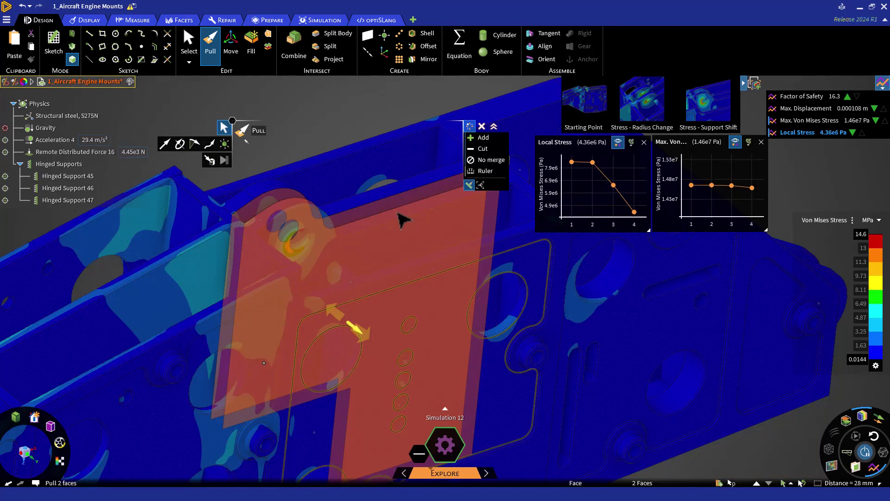
key(Escape)
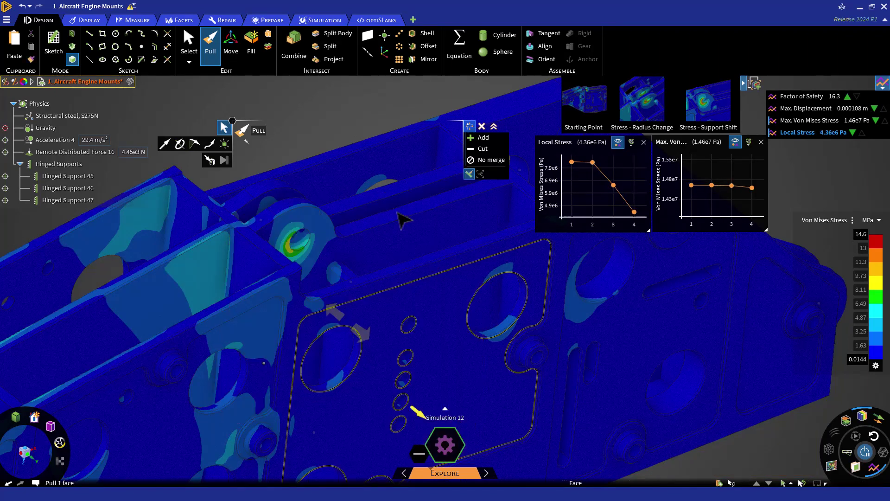
key(Escape)
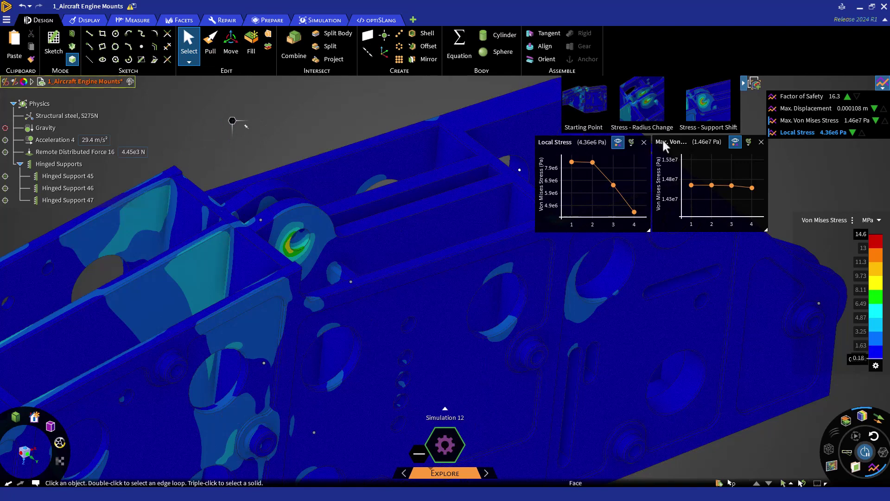
Save a new scene, shift both stress charts down clear of the scene strip, and name the scene "Stress Thicker Walls"
click(755, 85)
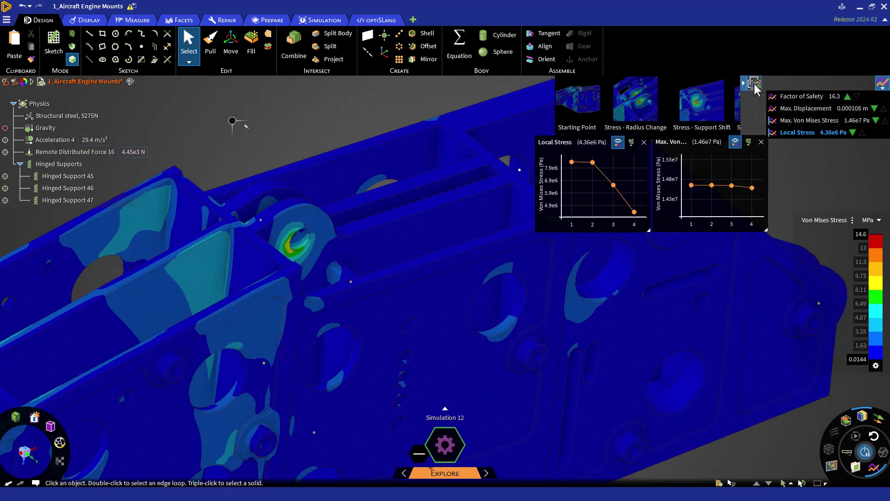
drag(715, 139, 715, 146)
drag(591, 144, 592, 151)
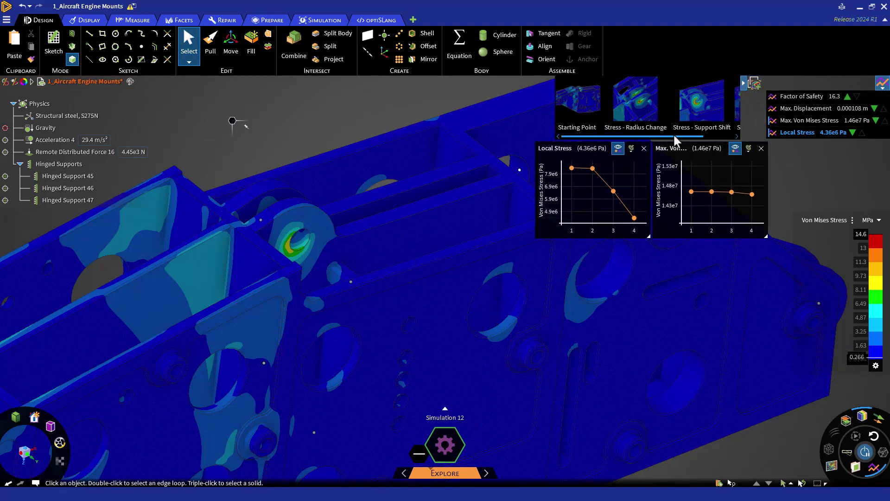
drag(673, 136, 695, 128)
double_click(722, 131)
key(Caps_Lock)
text(Stress)
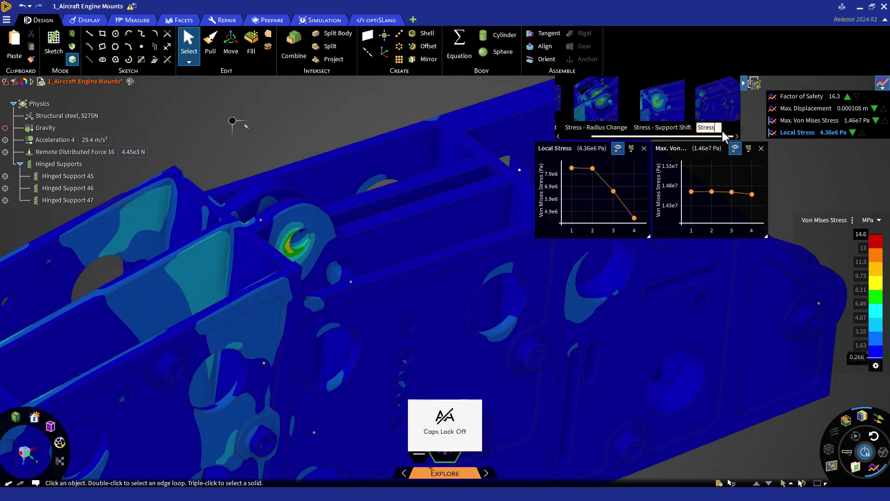
text( Thicker Walls)
key(Return)
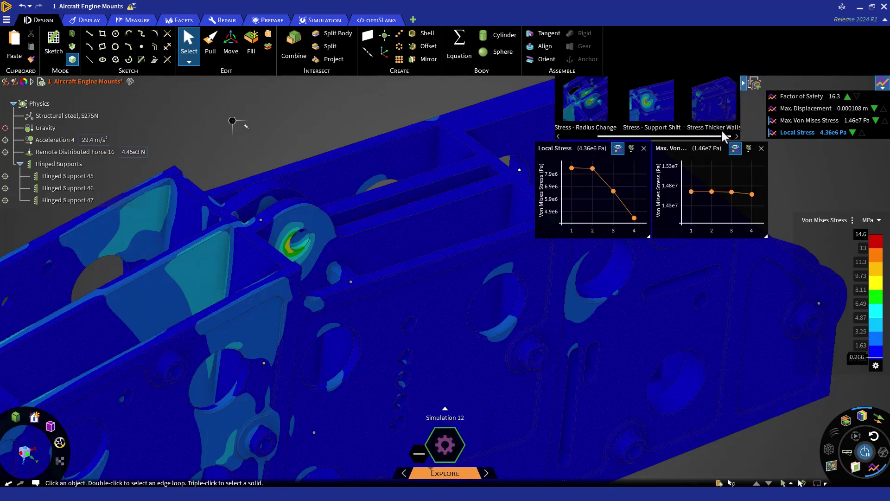
click(716, 130)
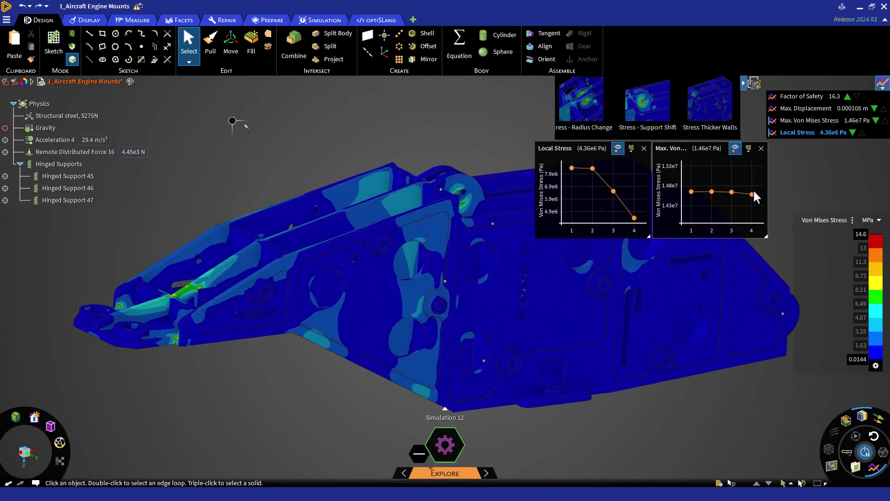
Turn off the stress results display on the model and stop the live simulation
click(862, 416)
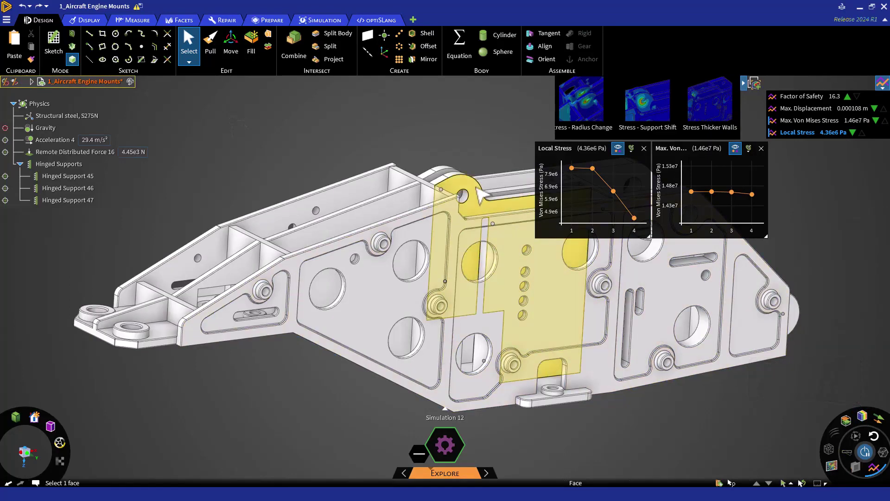
shift+middle_drag(475, 205, 401, 342)
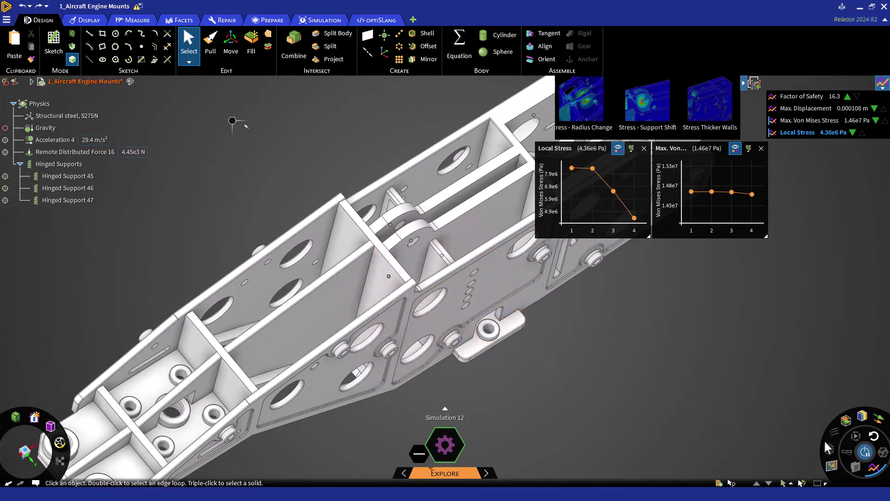
click(865, 452)
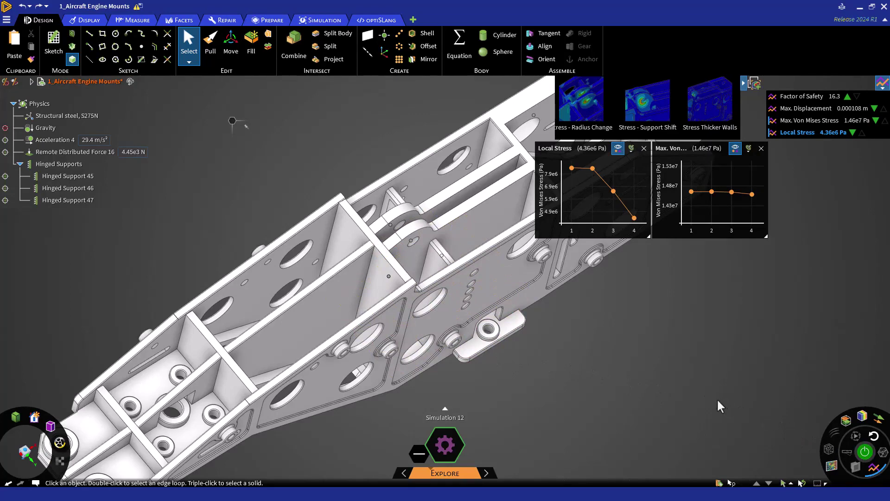
Select the two ribs beside the central lugs and copy them along the beam with the Move tool
scroll(422, 222, up, 5)
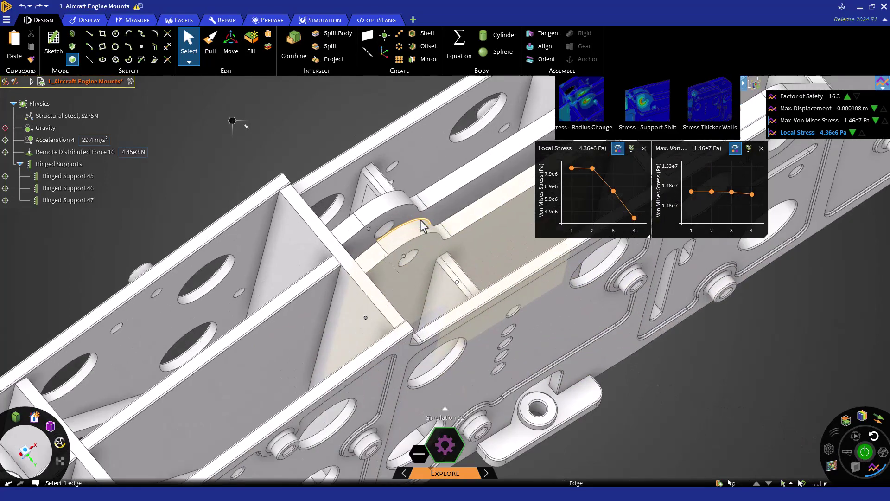
double_click(363, 165)
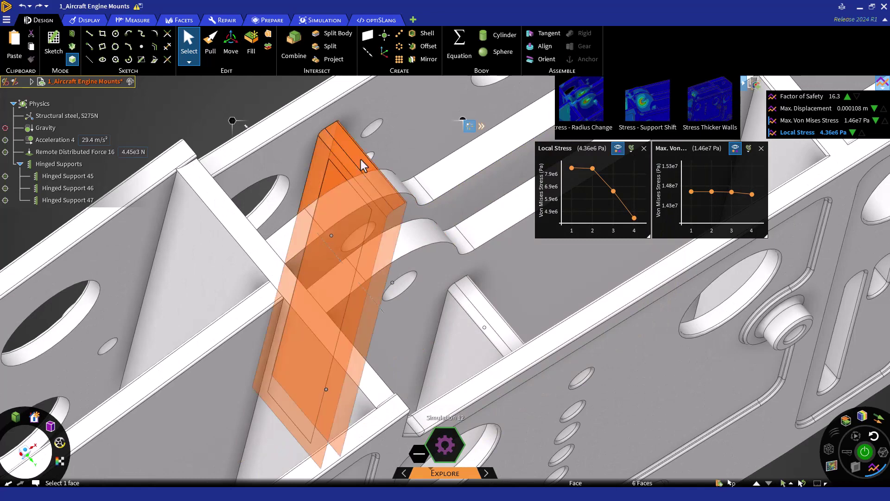
ctrl+click(476, 302)
ctrl+double_click(474, 297)
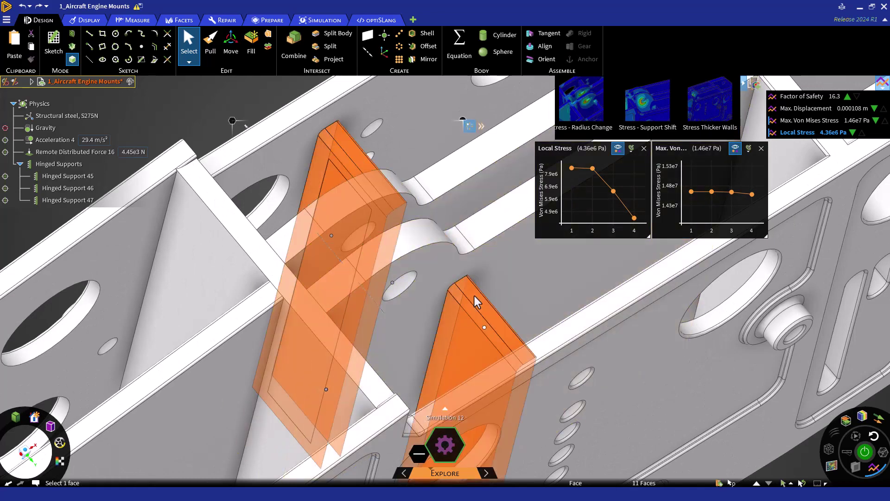
click(231, 47)
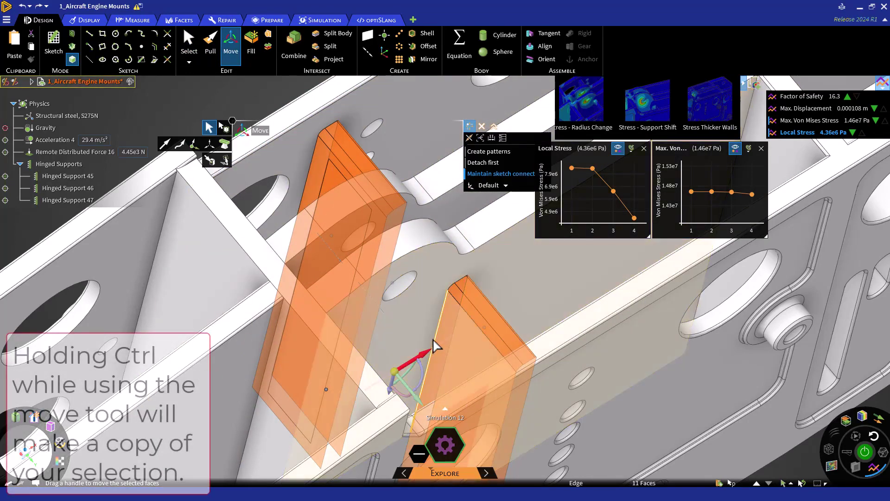
scroll(433, 341, down, 1)
scroll(433, 346, down, 1)
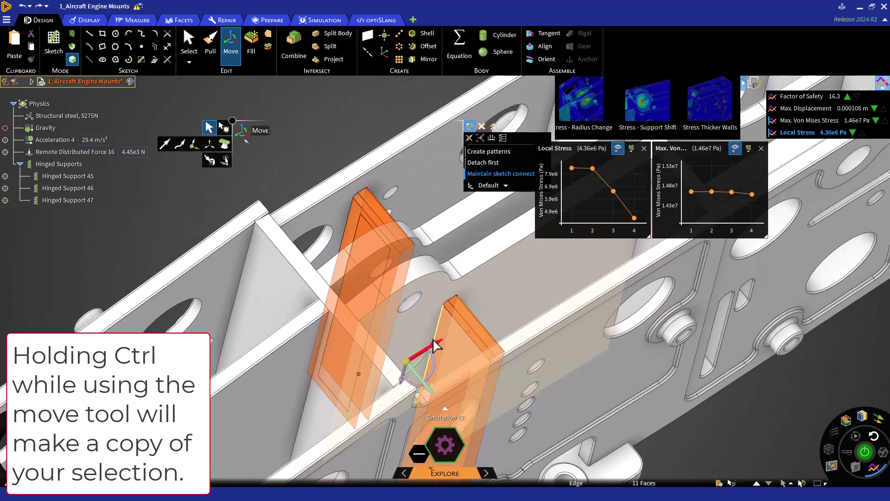
scroll(464, 287, down, 2)
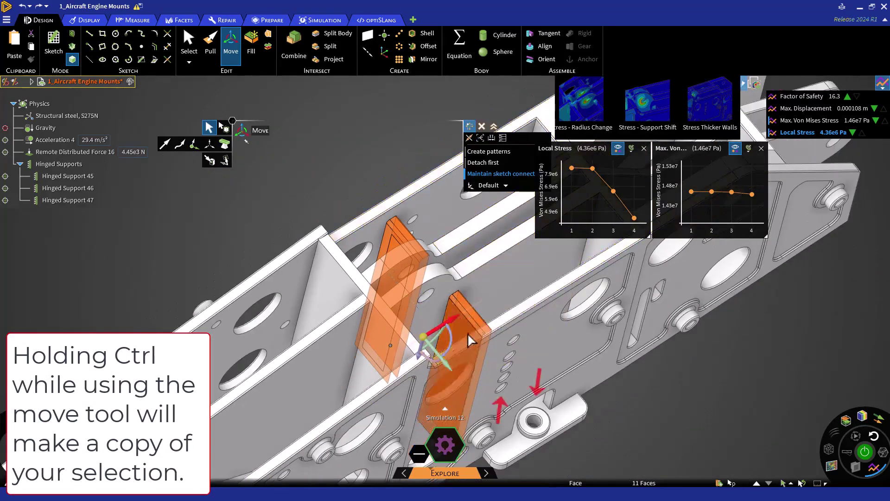
ctrl+drag(461, 323, 500, 307)
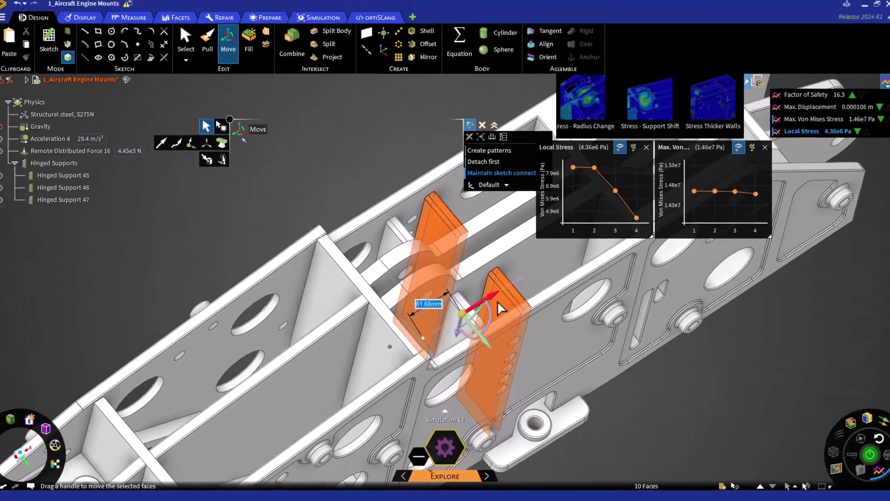
key(Escape)
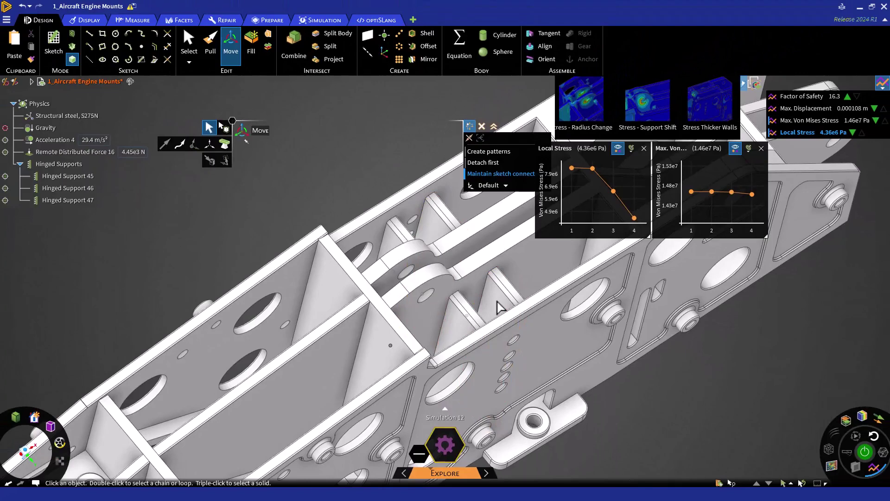
Select both copied ribs, realign the Move handle along the beam, and set their distance from the original ribs to 65 mm
double_click(501, 302)
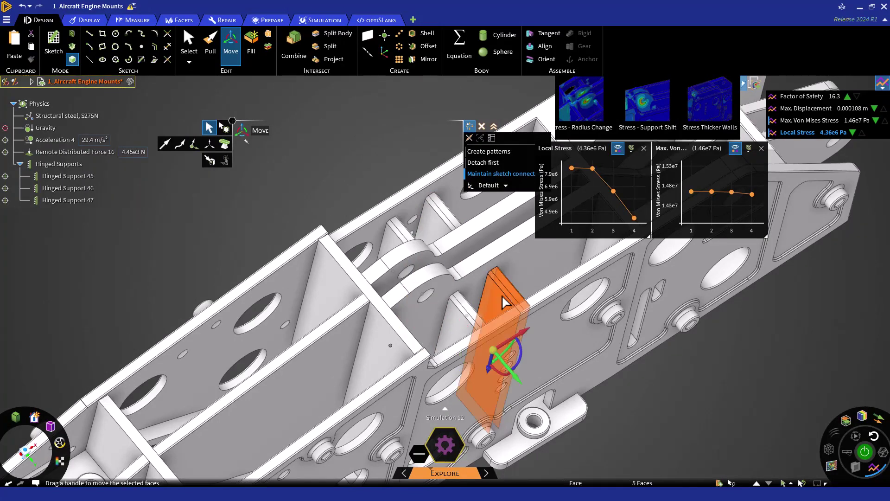
ctrl+double_click(436, 228)
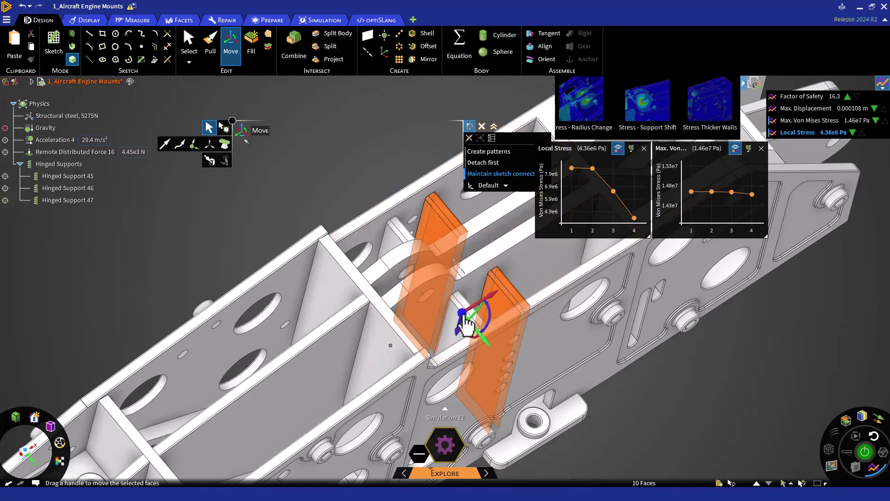
drag(462, 314, 496, 302)
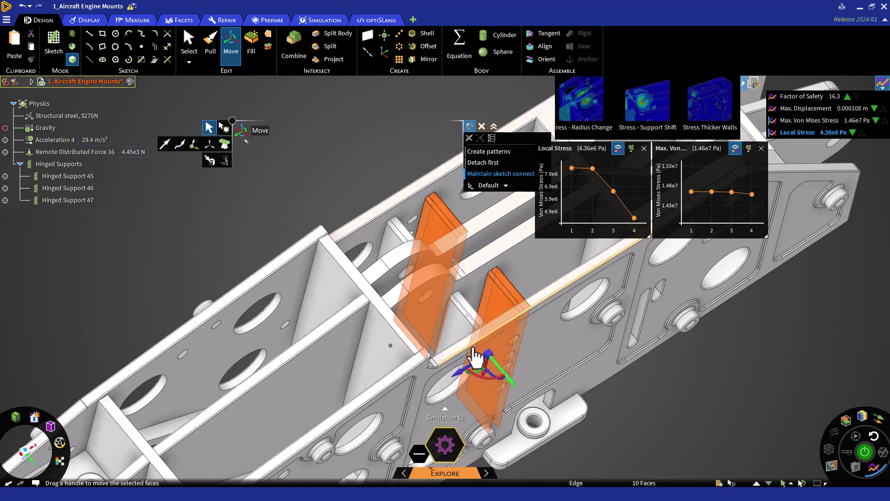
click(463, 376)
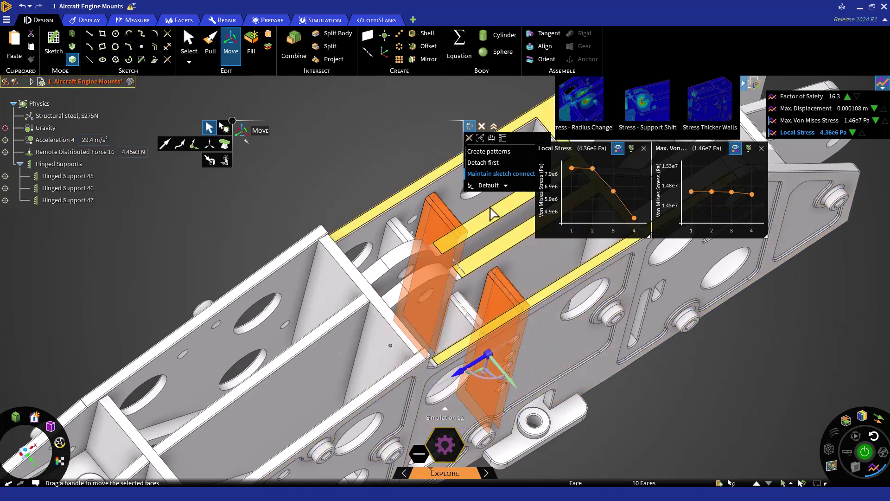
click(491, 138)
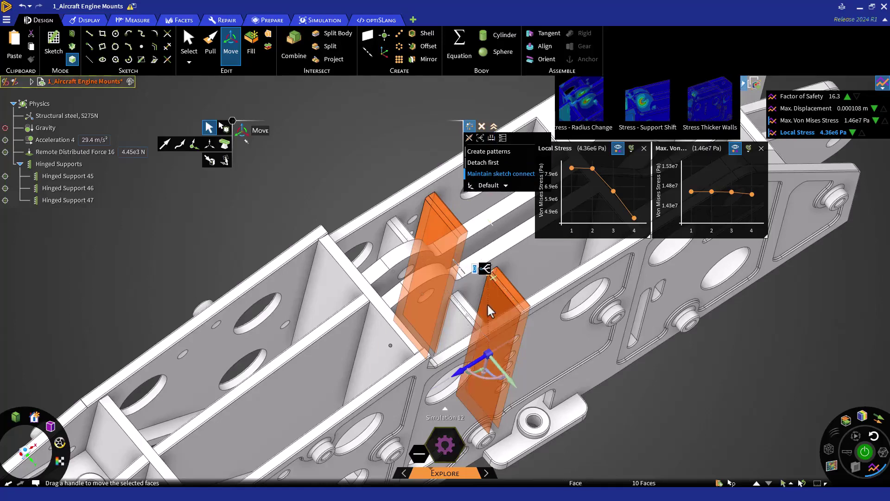
click(449, 297)
middle_drag(478, 362, 482, 332)
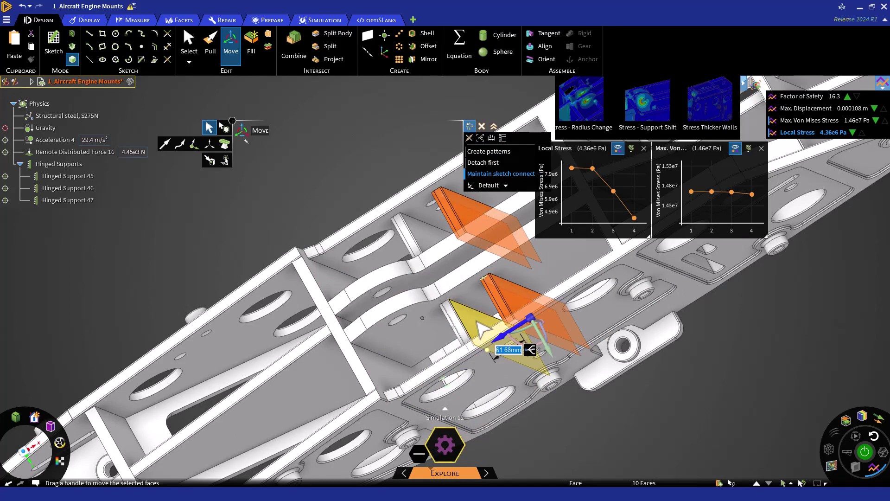
text(65)
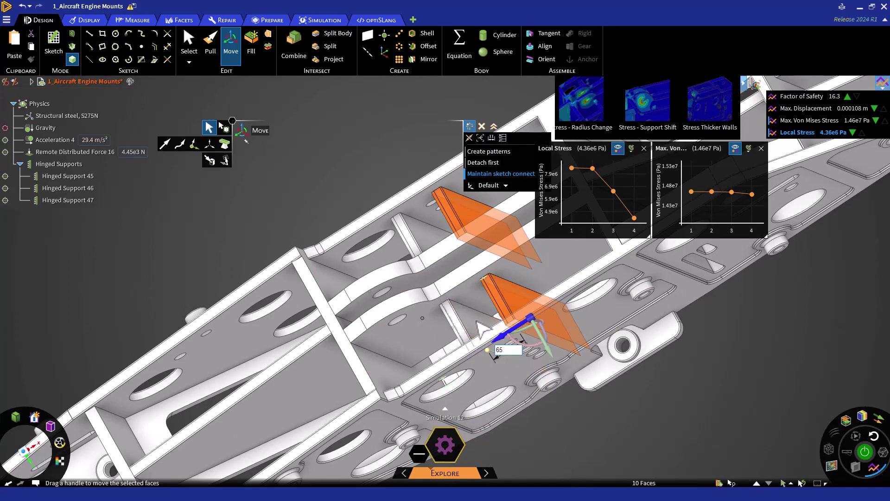
key(Escape)
text(65)
key(Return)
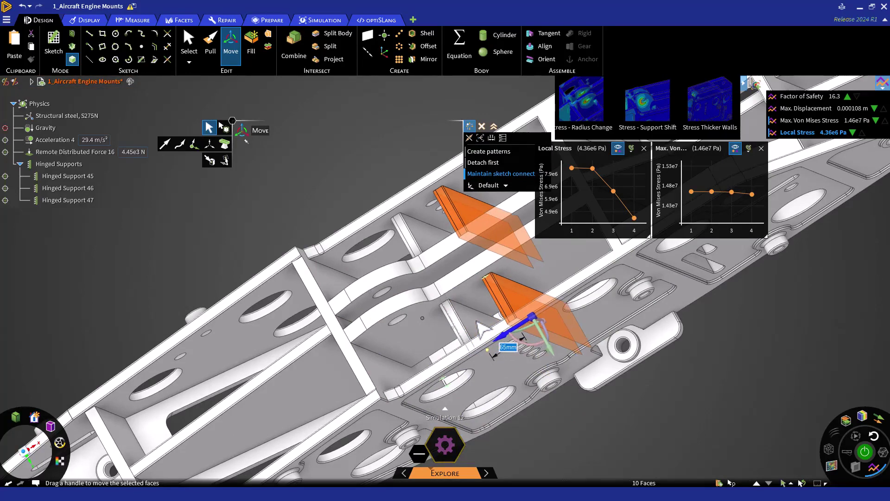
Leave the Move tool and restart the live simulation with the stress results displayed on the model
middle_drag(484, 332, 721, 438)
key(Escape)
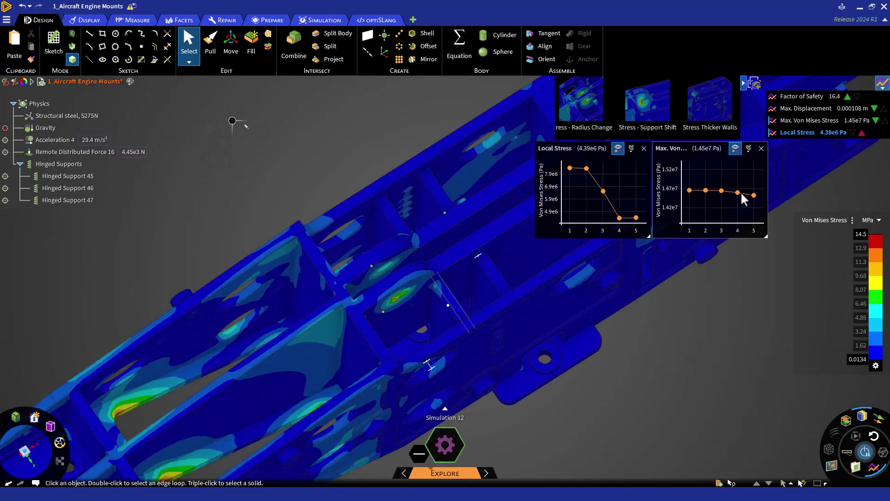
Save a new scene of the current stress results and name it "Stress - Added Walls"
click(756, 85)
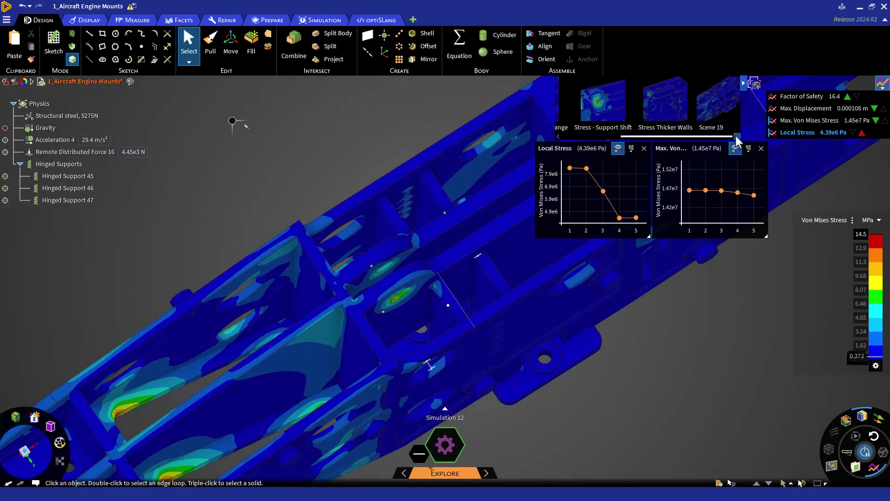
right_click(718, 127)
click(722, 131)
text(Stress)
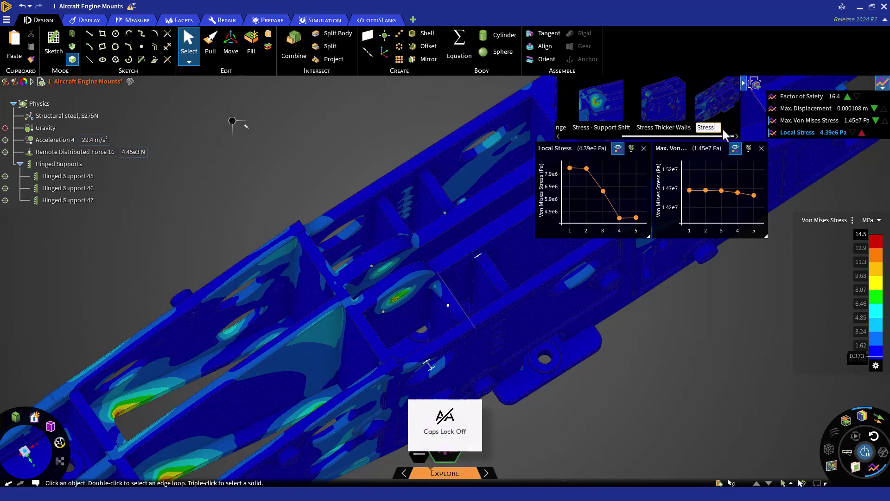
text( - Added  W)
key(Caps_Lock)
text(alls)
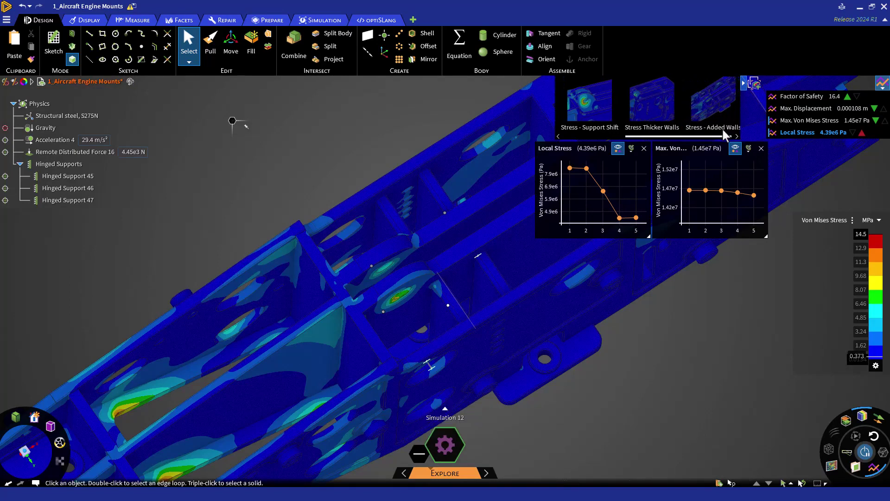
key(Return)
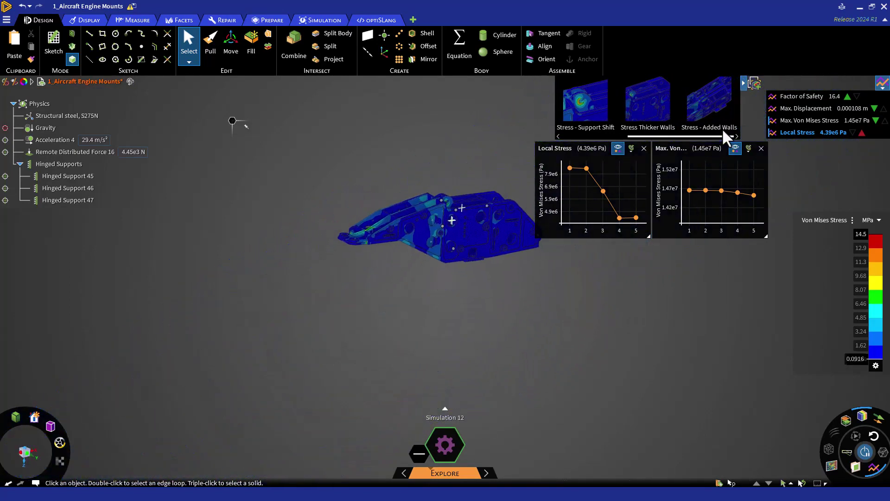